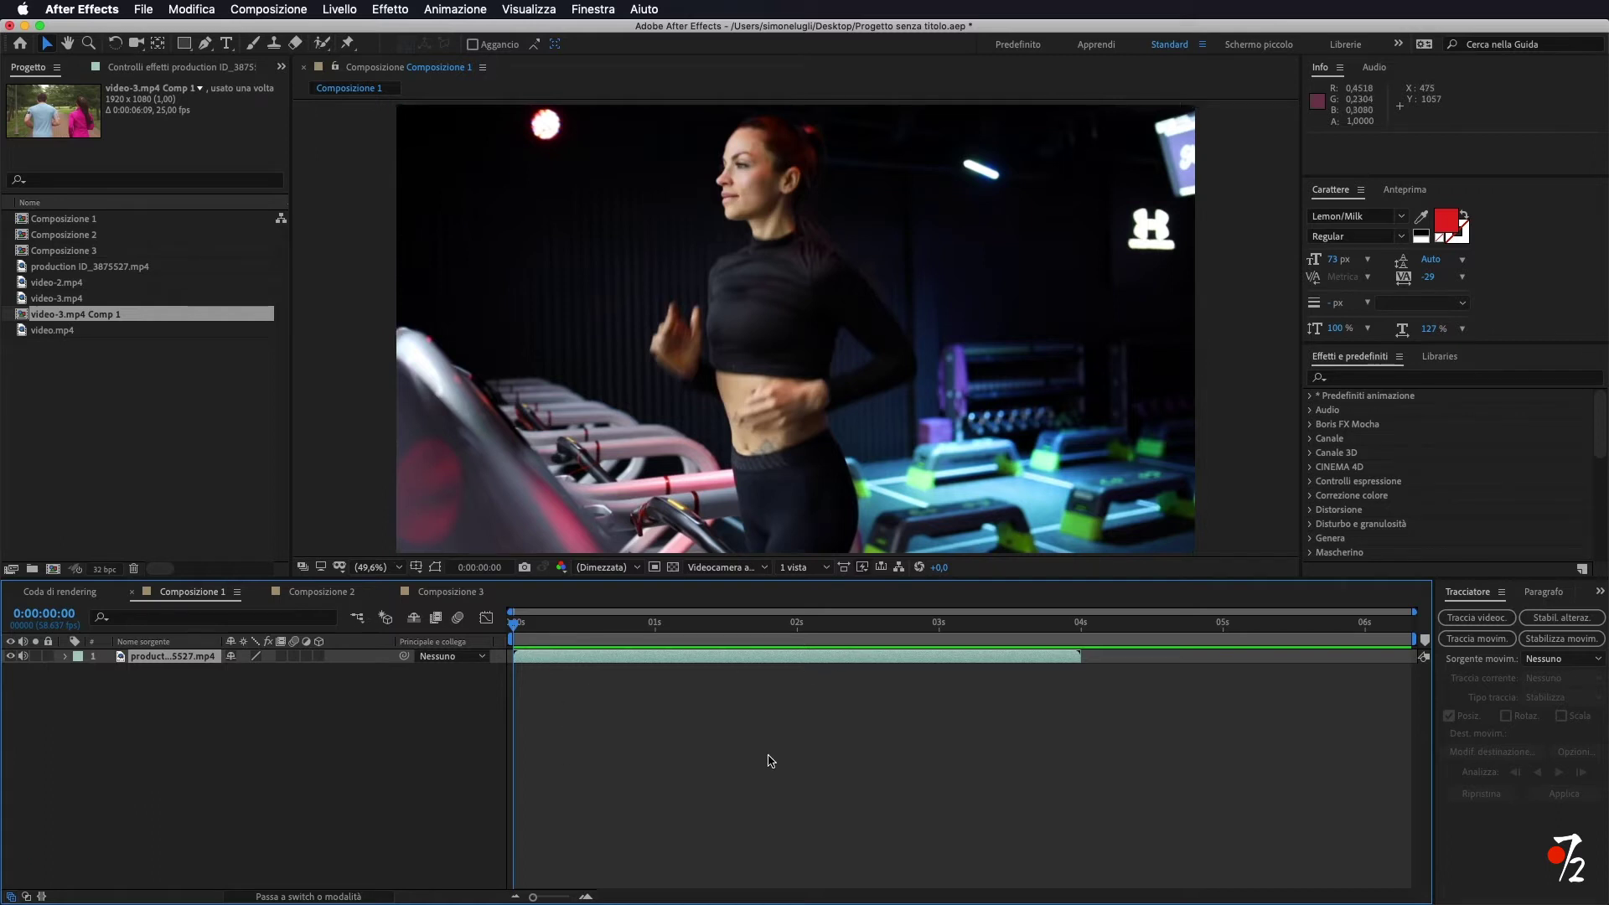
Preview the runner clip, return near its start, and bring up the Tracker panel.
{"action": "key", "text": "space"}
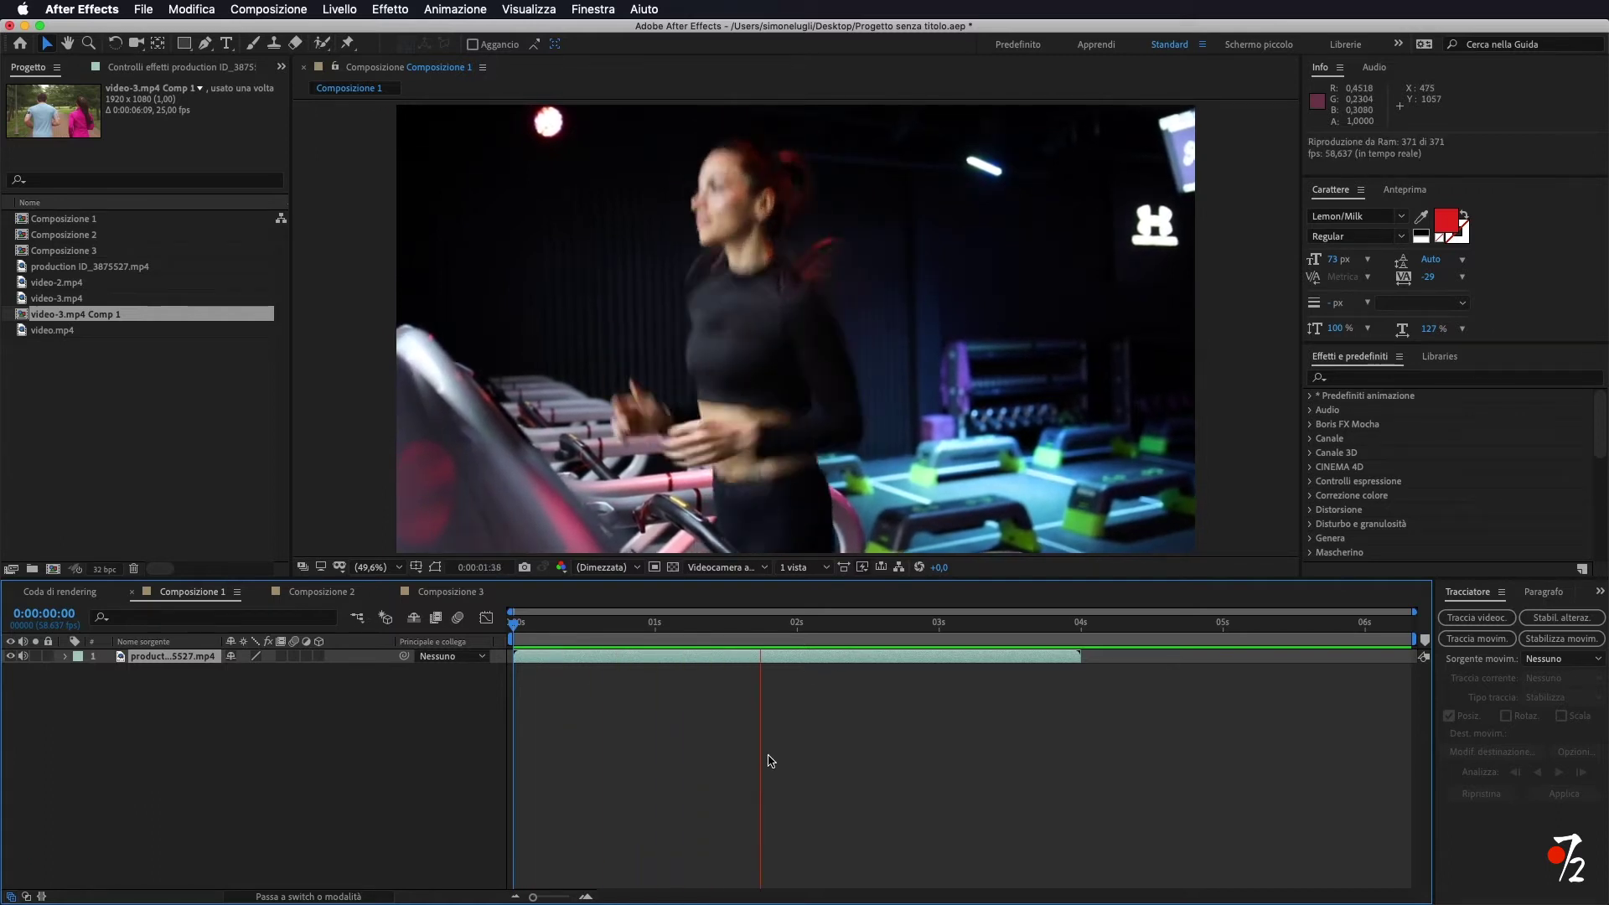
{"action": "left_click", "coordinate": [749, 231]}
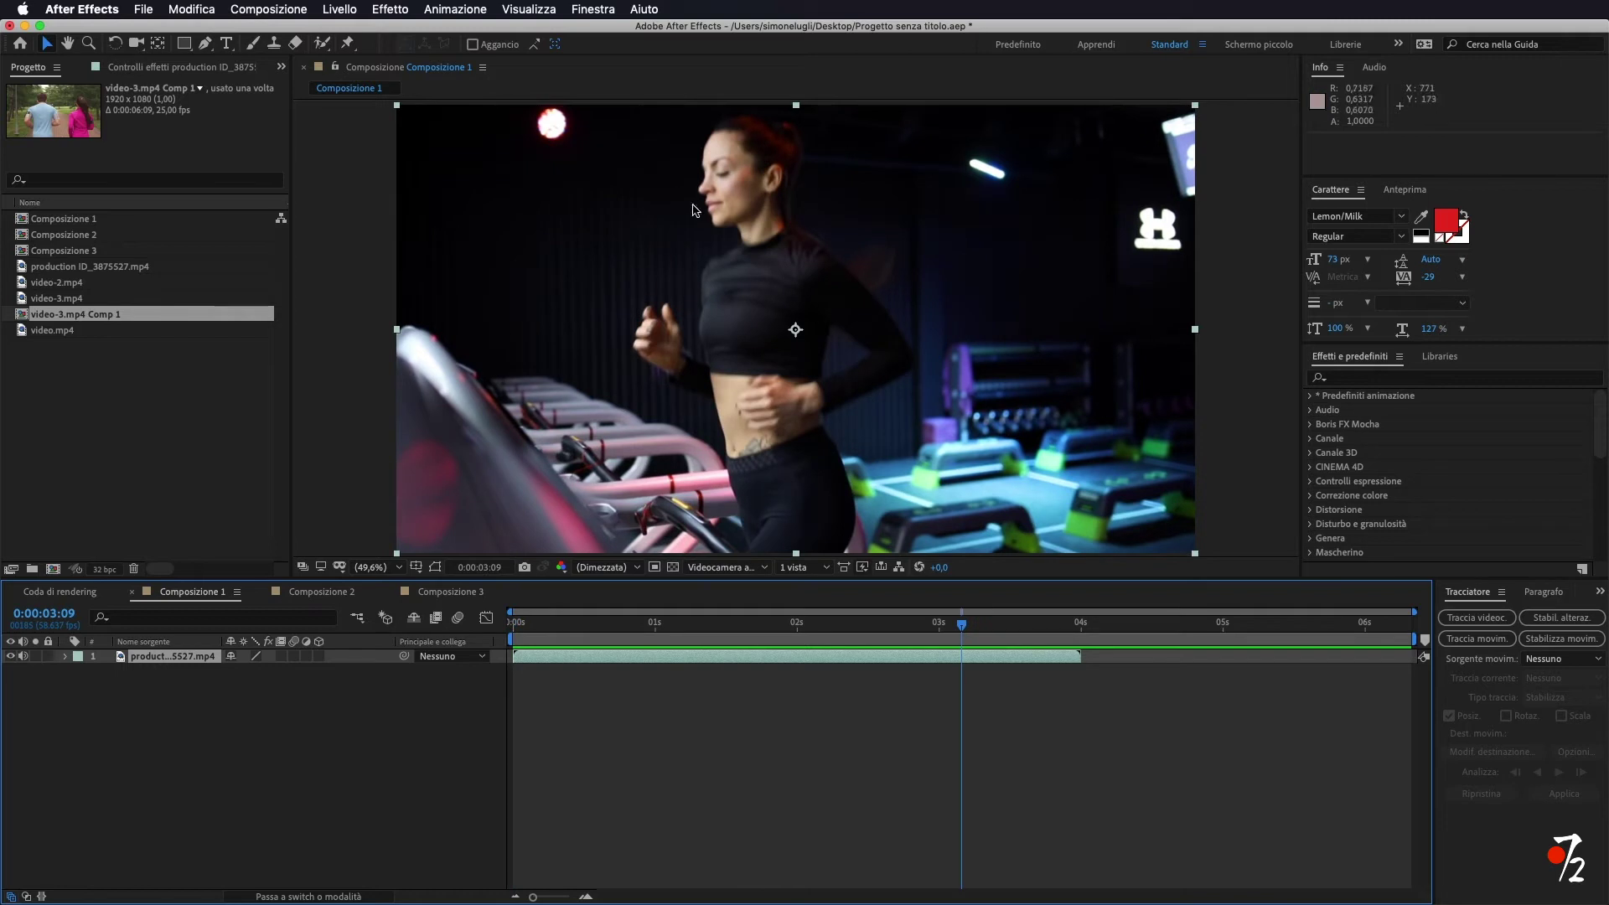
{"action": "mouse_move", "coordinate": [961, 625]}
{"action": "left_mouse_down"}
{"action": "mouse_move", "coordinate": [618, 630]}
{"action": "mouse_move", "coordinate": [676, 624]}
{"action": "left_mouse_up"}
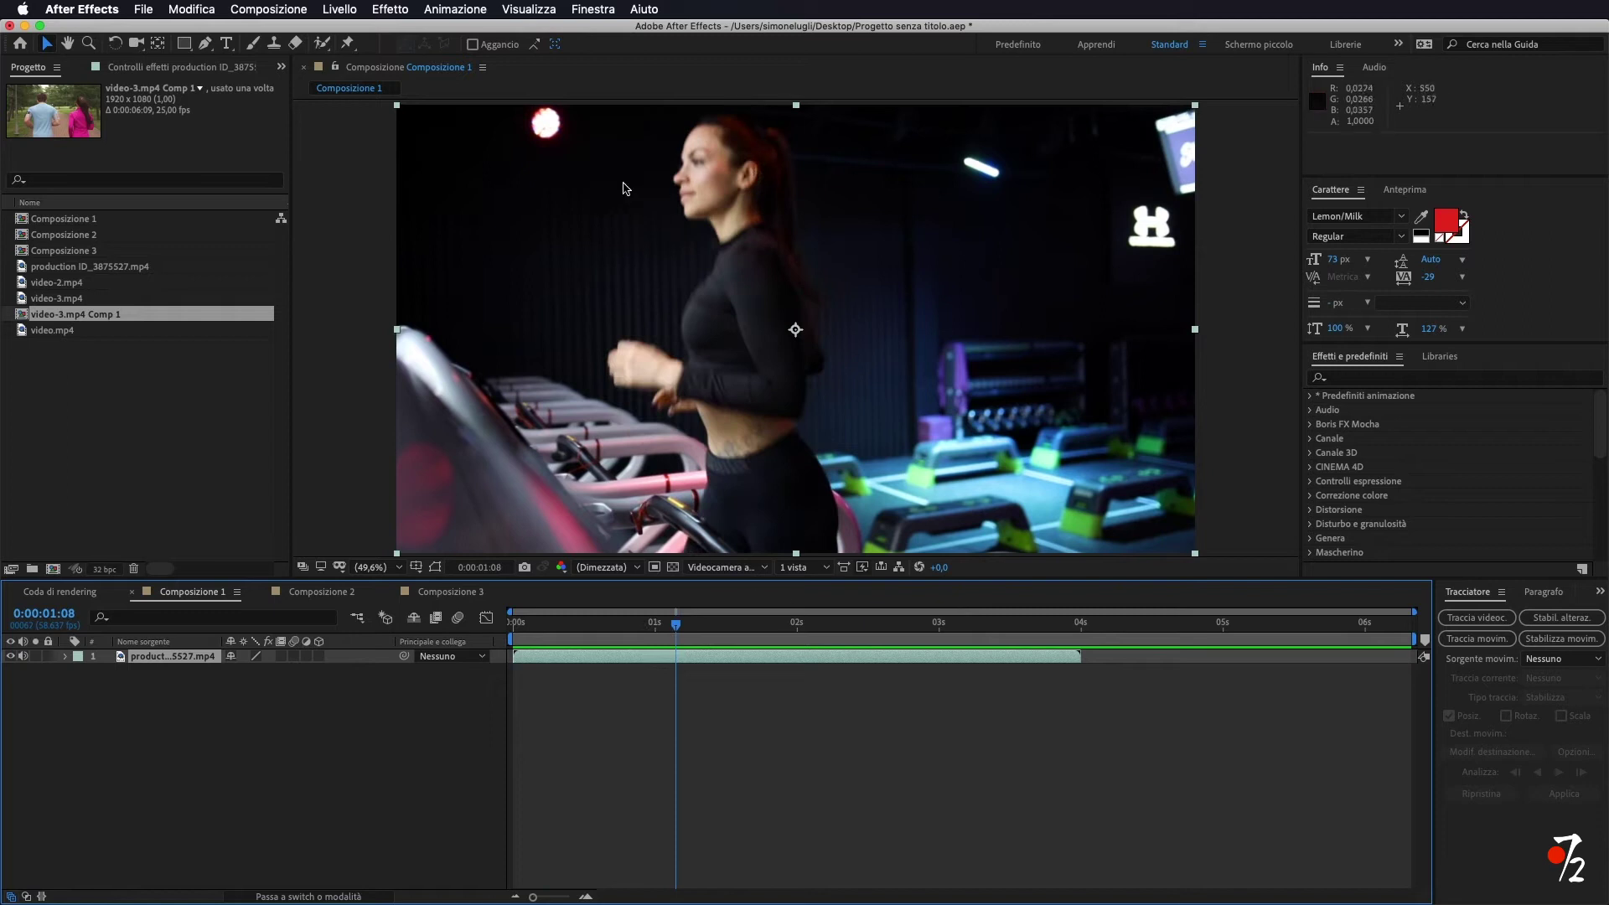
{"action": "left_click_drag", "start_coordinate": [676, 624], "coordinate": [513, 641]}
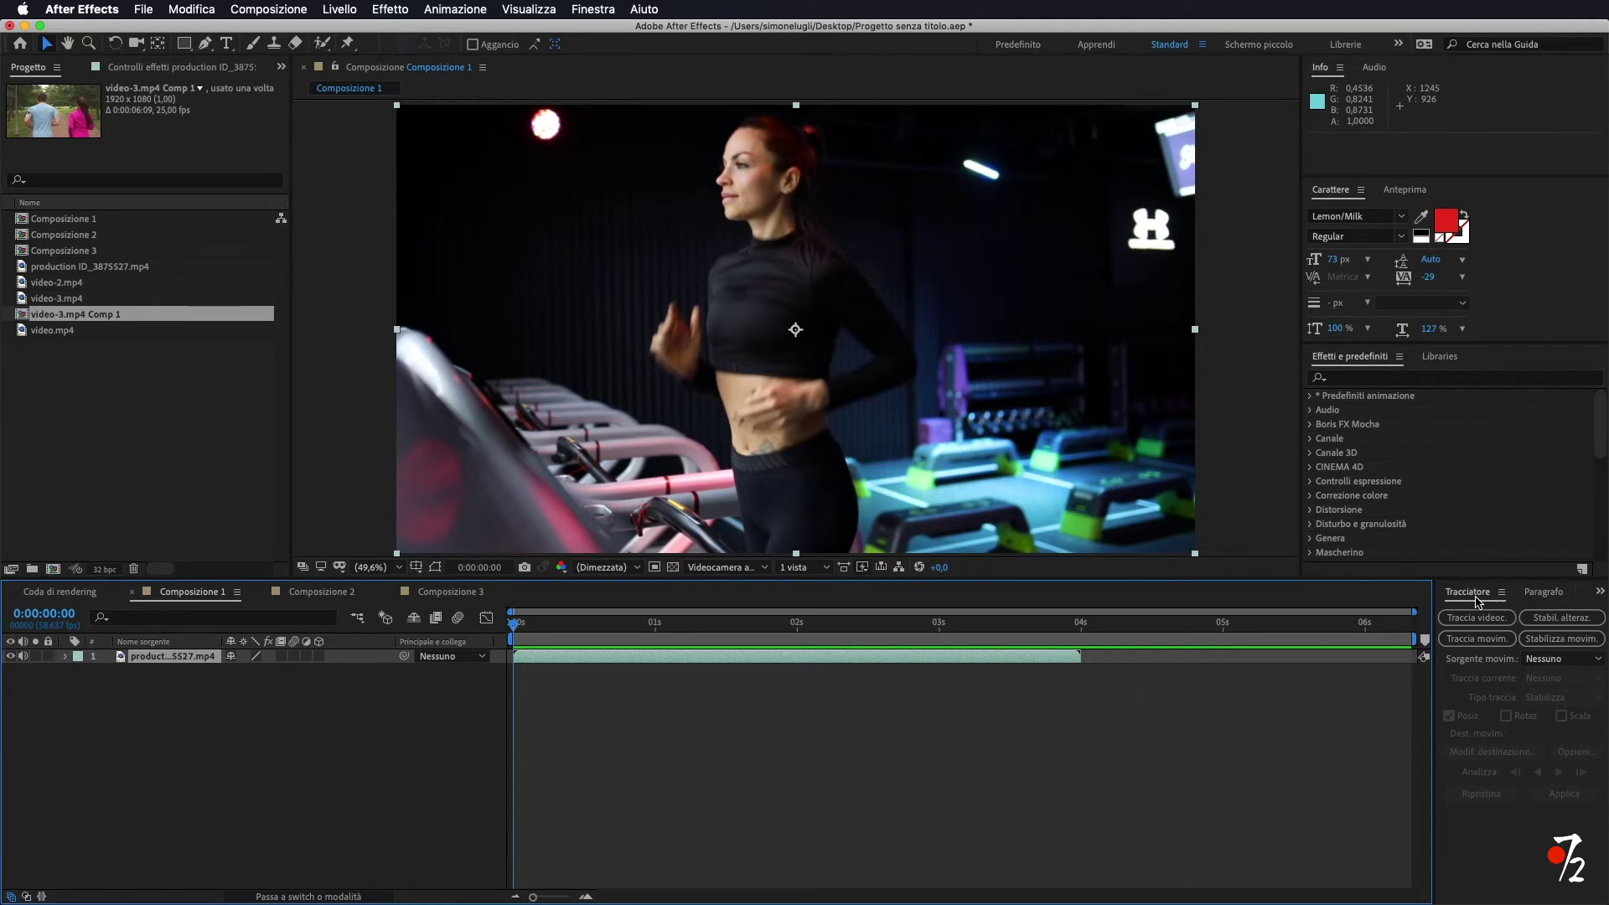
{"action": "left_click", "coordinate": [596, 13]}
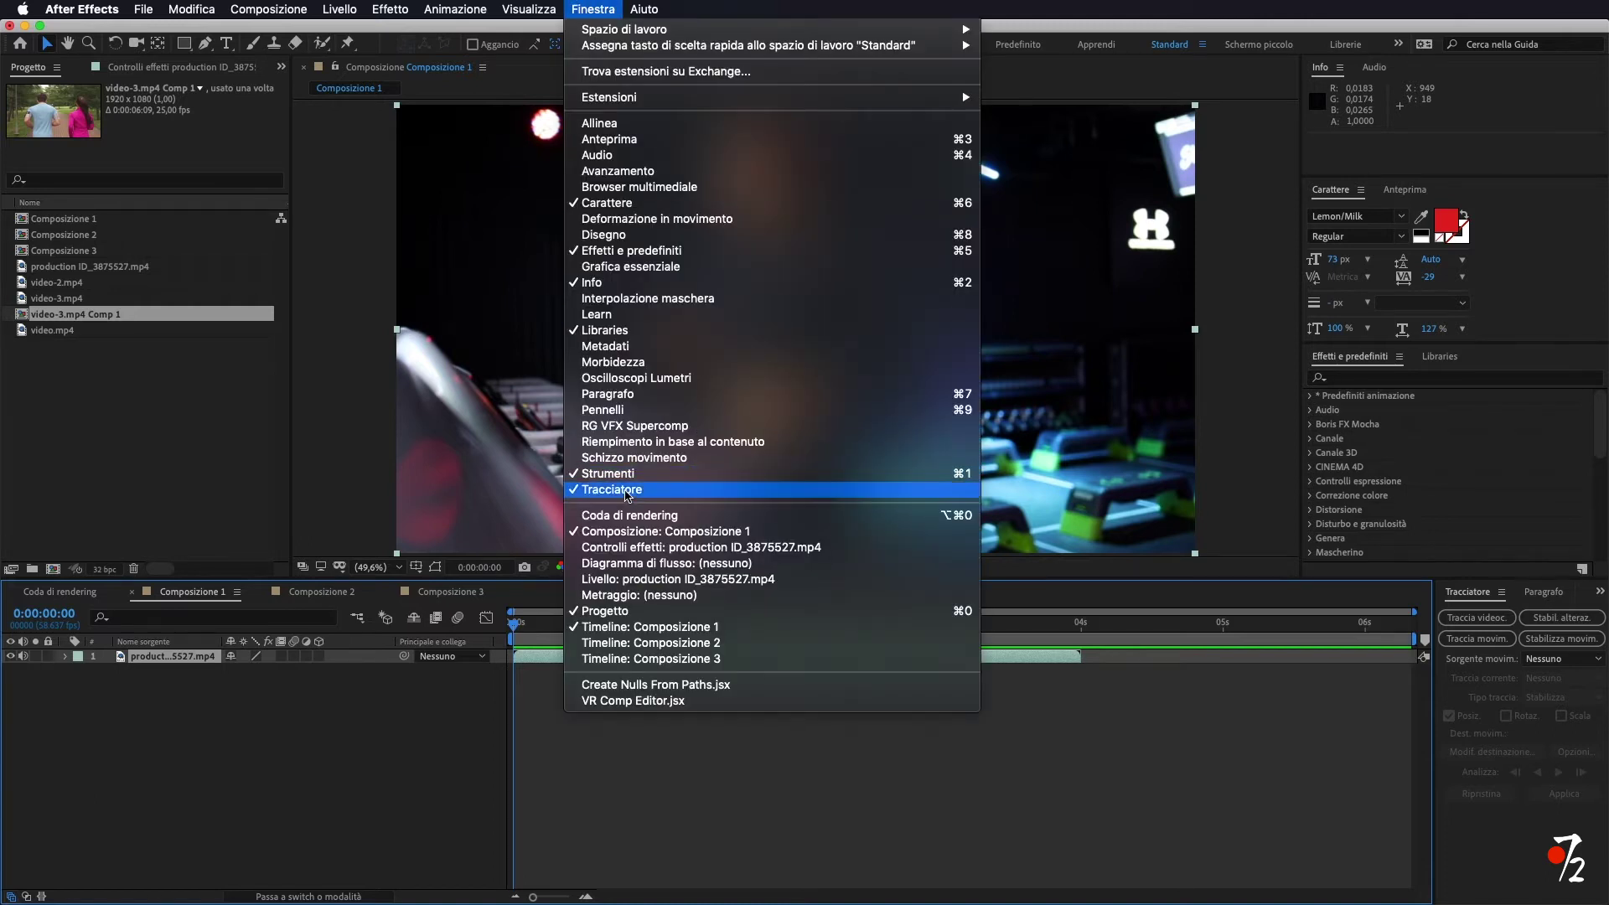
{"action": "left_click", "coordinate": [625, 491]}
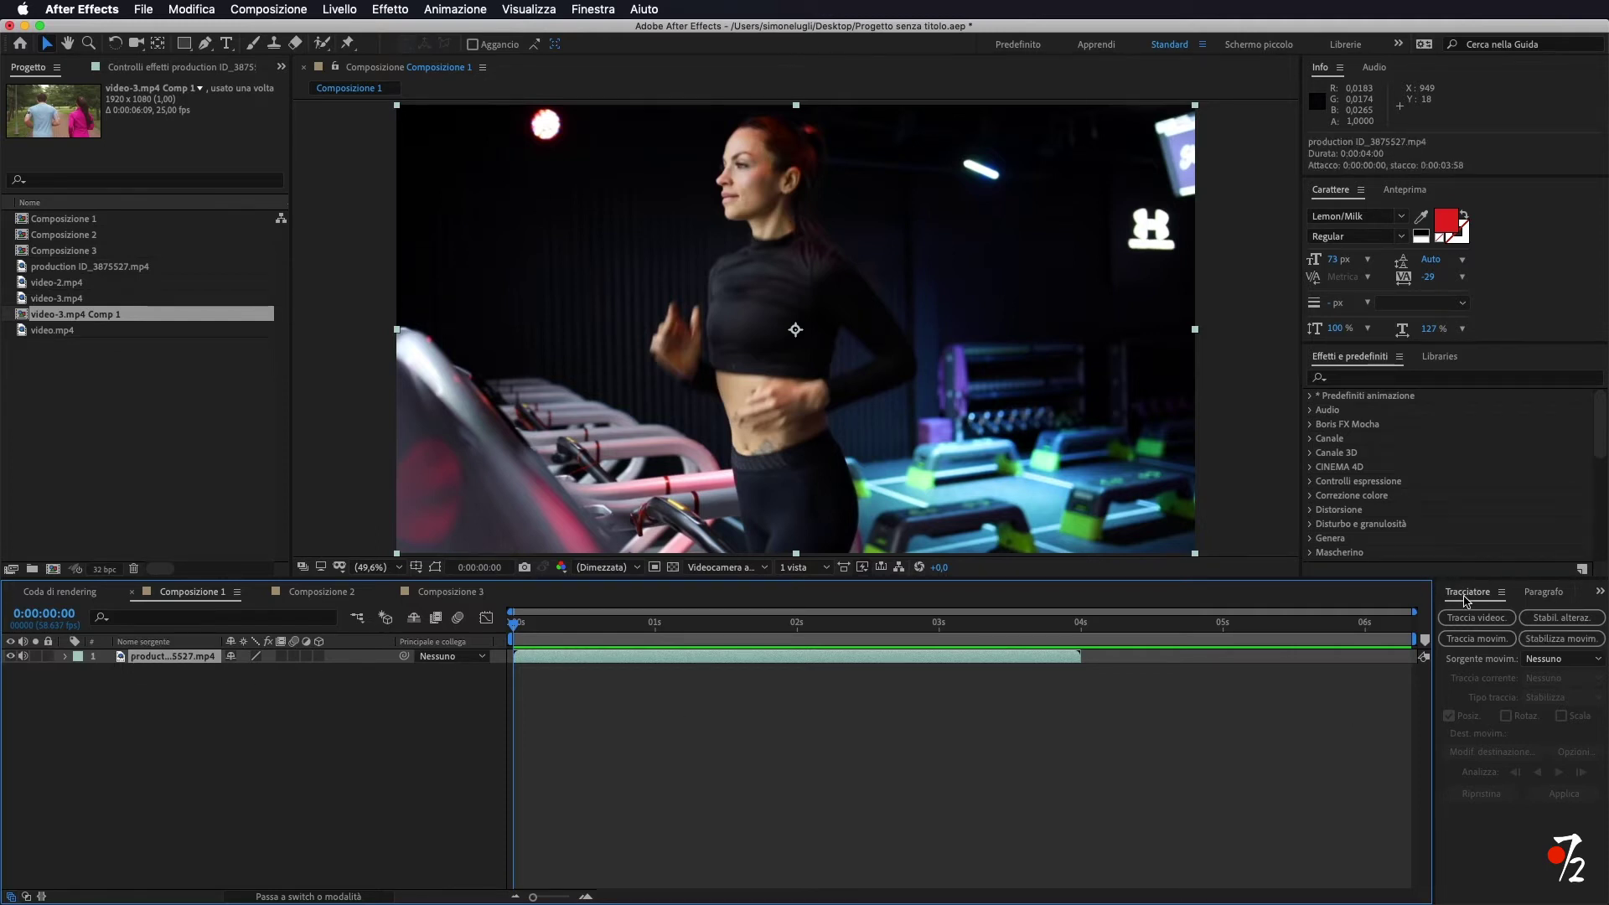
Start Stabilizza movim., placing Punto di traccia 1 on her face with enlarged feature and search boxes.
{"action": "left_click", "coordinate": [1559, 640]}
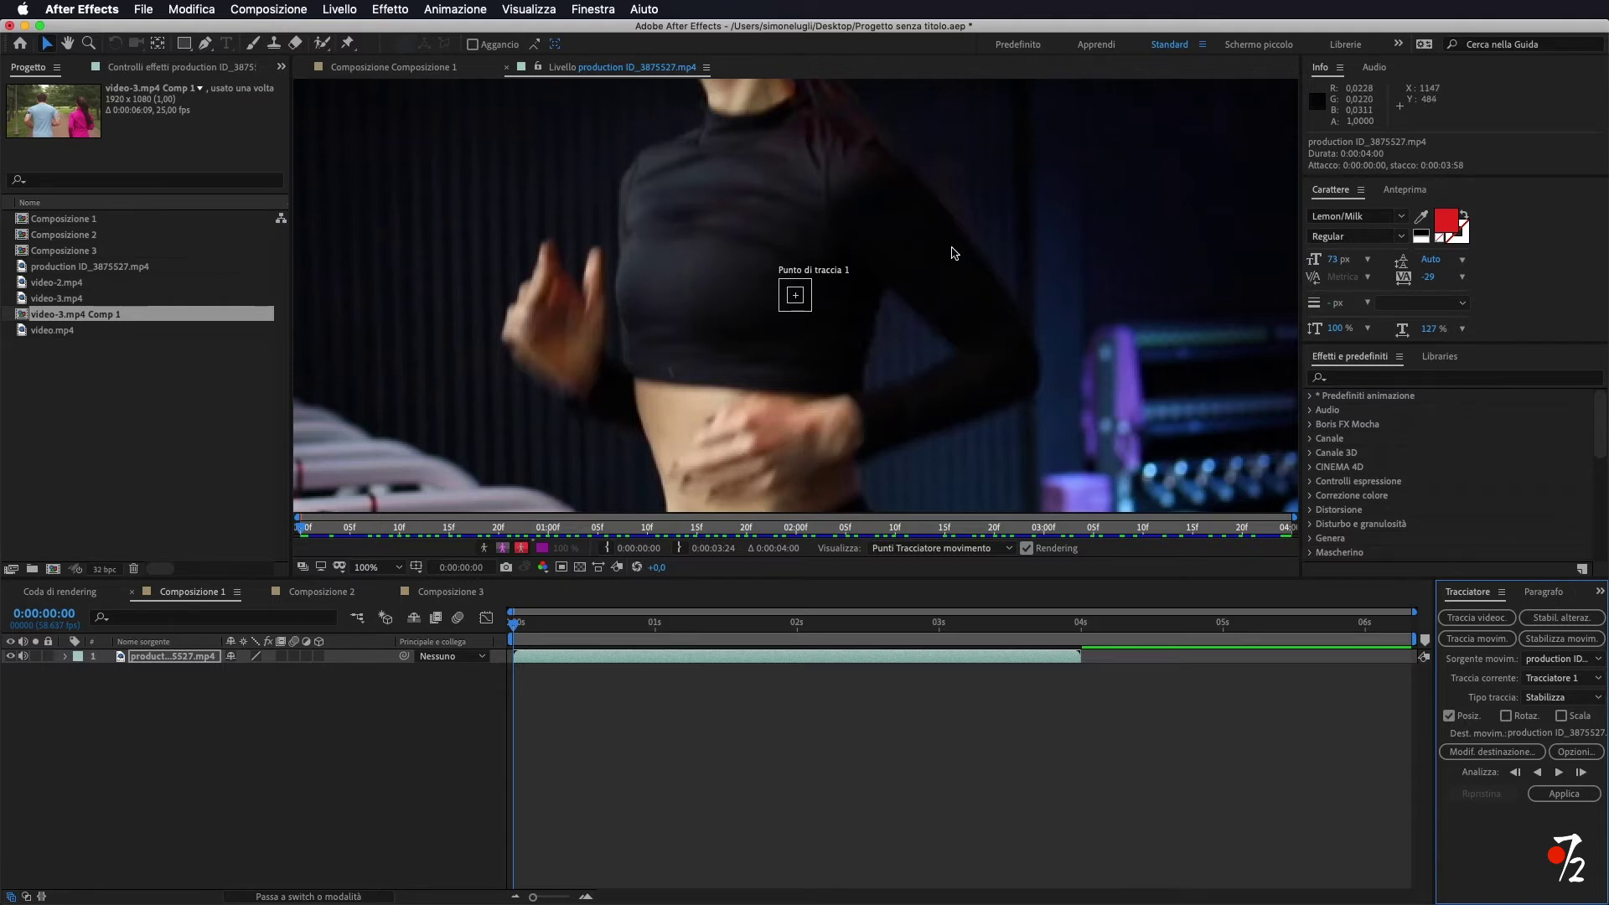
{"action": "mouse_move", "coordinate": [952, 253]}
{"action": "left_mouse_down"}
{"action": "mouse_move", "coordinate": [960, 402]}
{"action": "mouse_move", "coordinate": [903, 444]}
{"action": "left_mouse_up"}
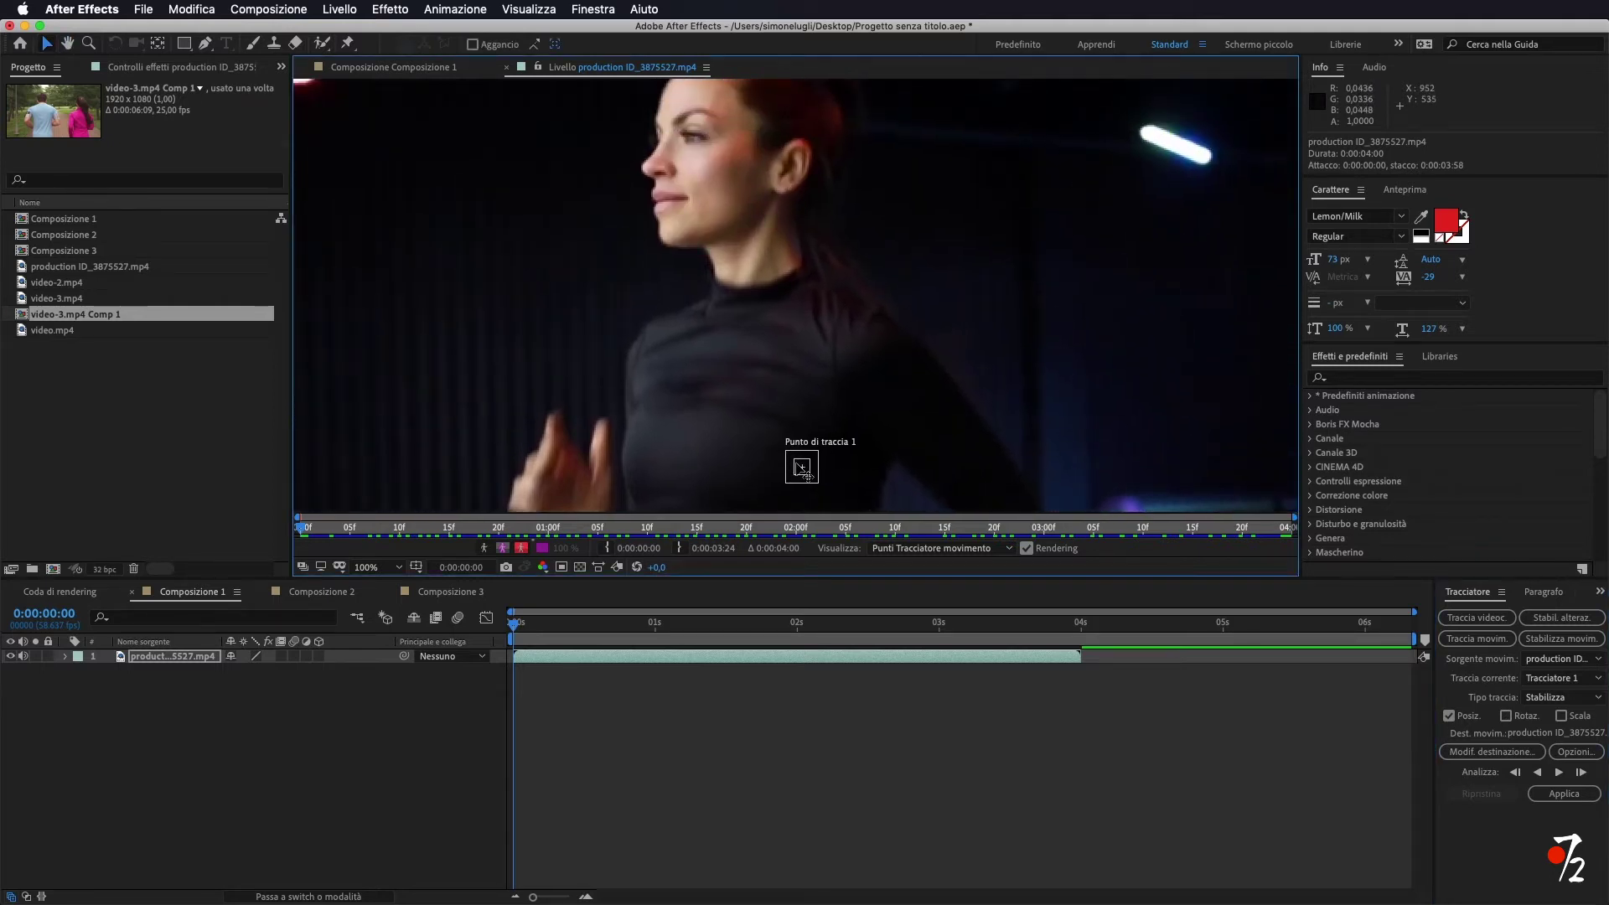
{"action": "left_click_drag", "start_coordinate": [802, 469], "coordinate": [690, 186]}
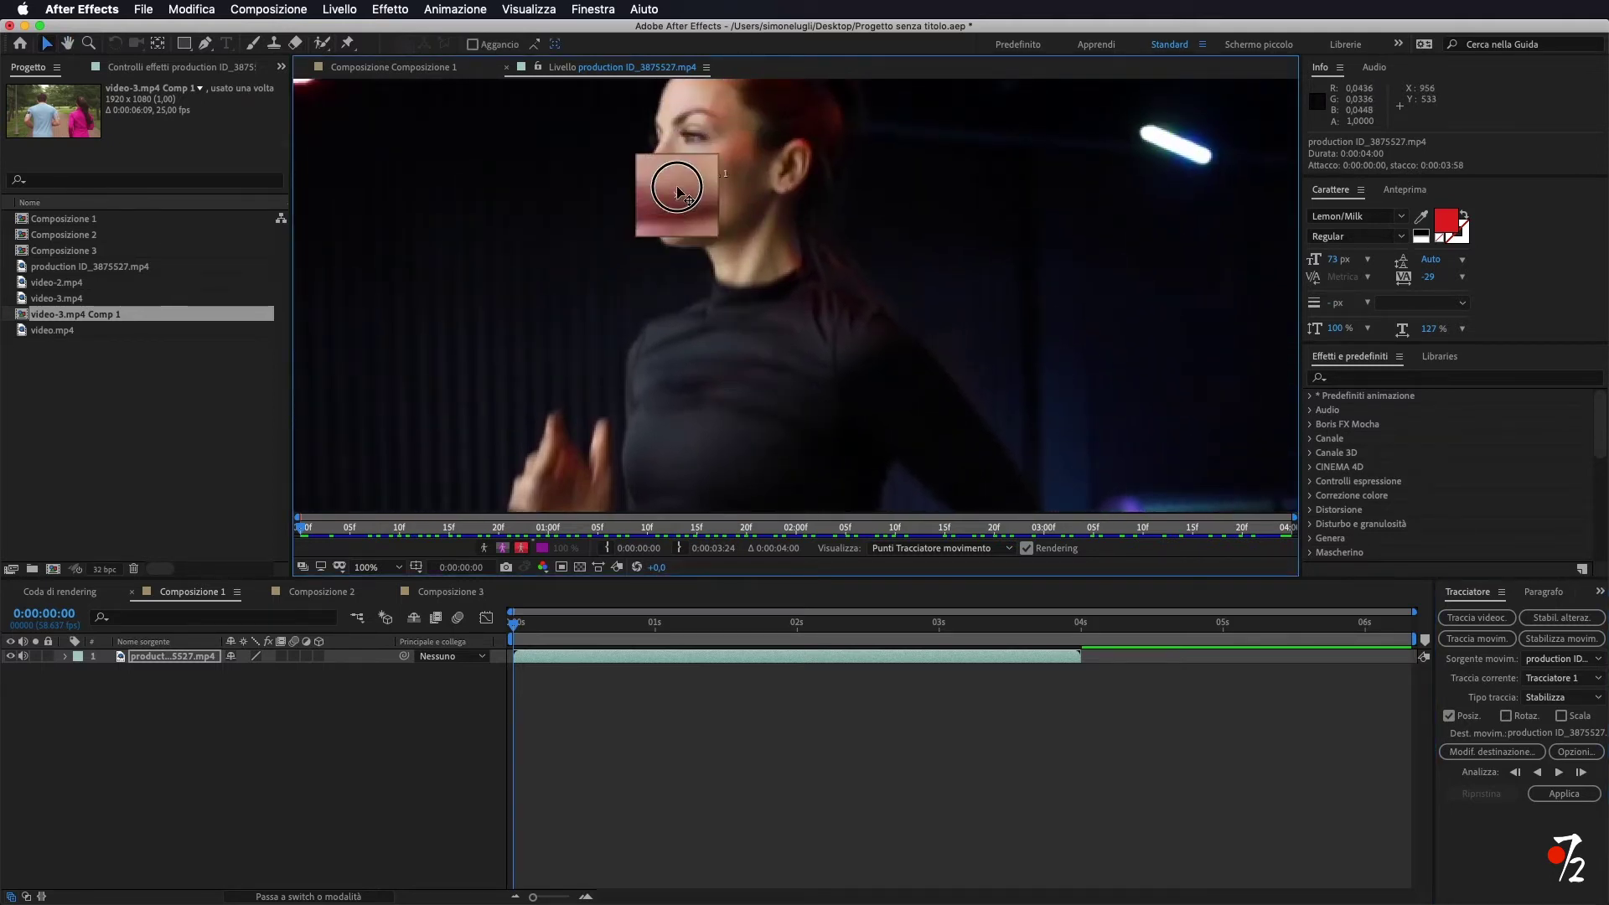
{"action": "left_click_drag", "start_coordinate": [841, 190], "coordinate": [860, 341]}
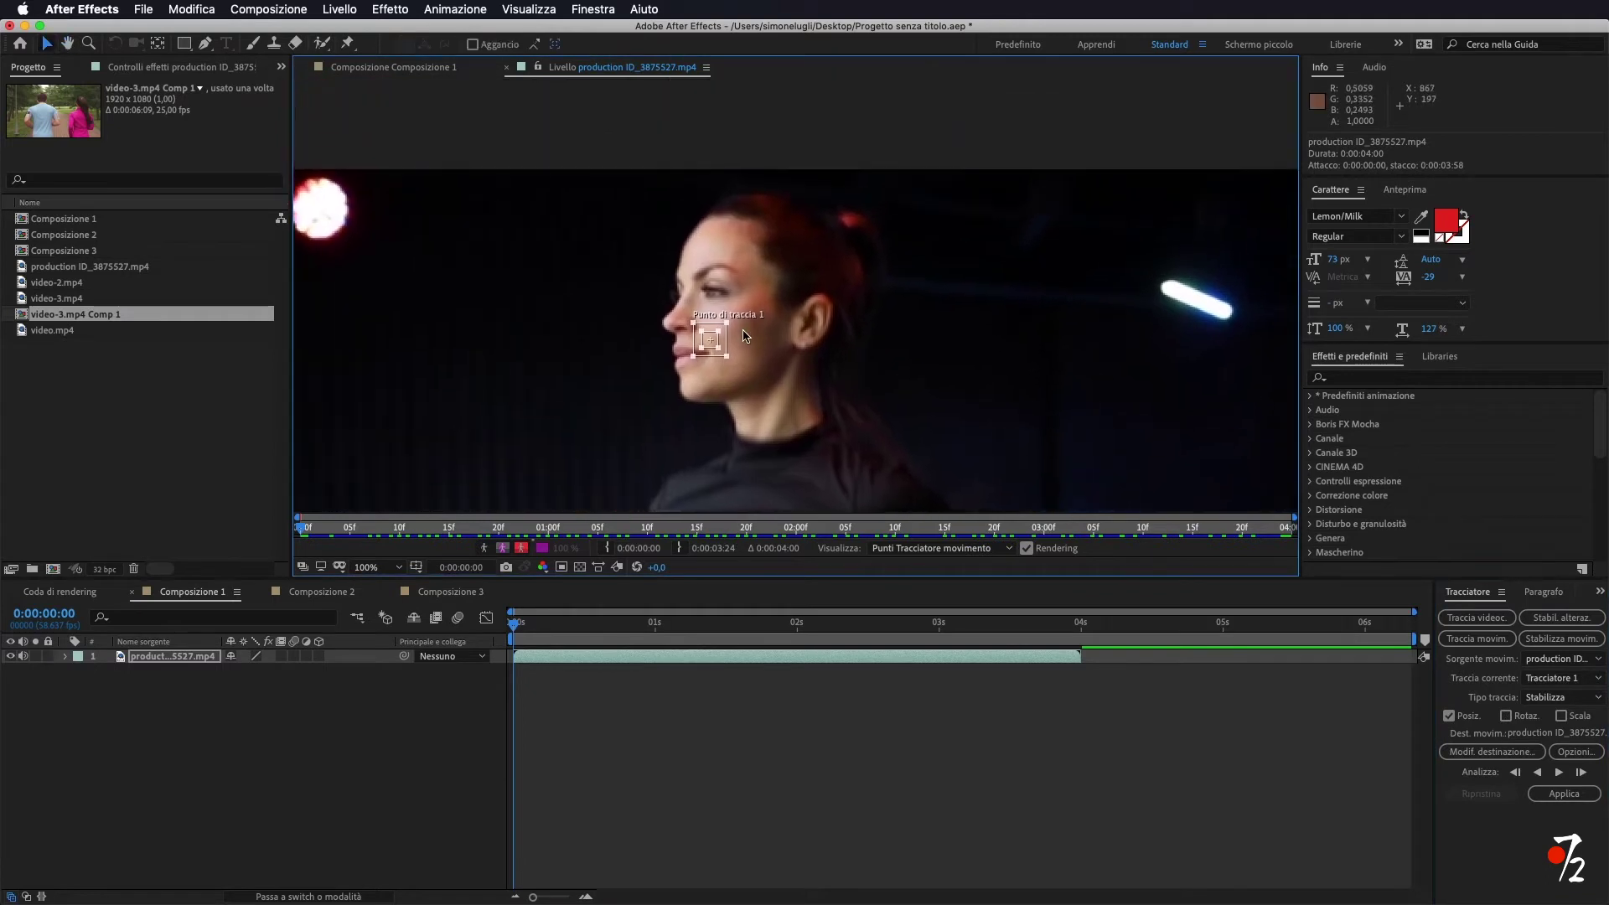
{"action": "mouse_move", "coordinate": [733, 322]}
{"action": "left_mouse_down"}
{"action": "mouse_move", "coordinate": [779, 236]}
{"action": "mouse_move", "coordinate": [820, 223]}
{"action": "left_mouse_up"}
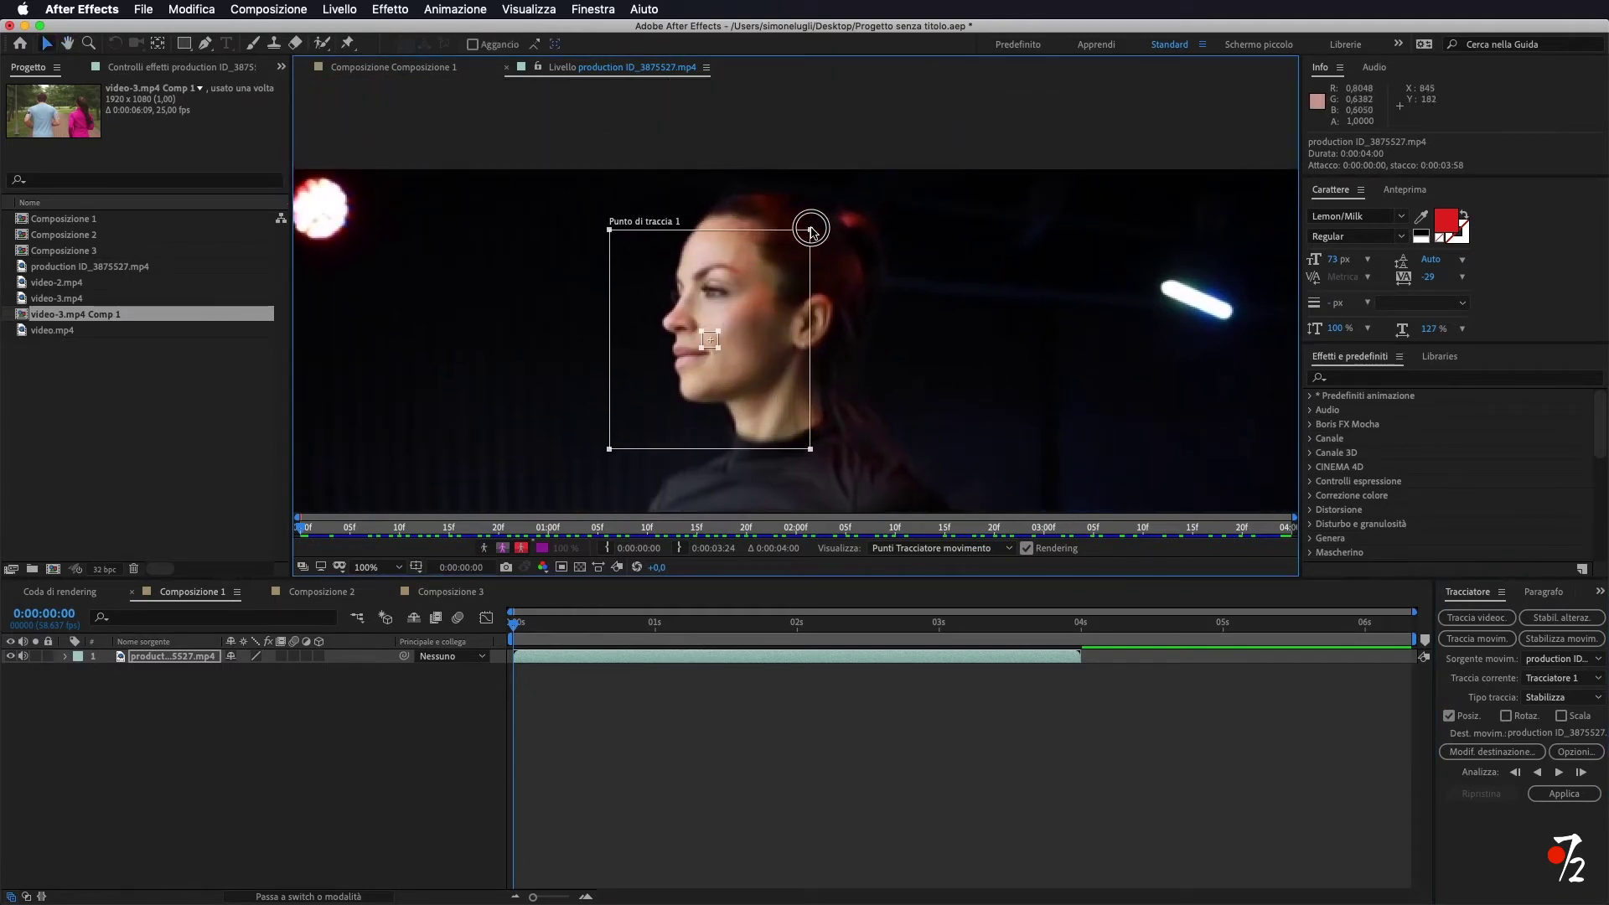
{"action": "mouse_move", "coordinate": [720, 335]}
{"action": "left_mouse_down"}
{"action": "mouse_move", "coordinate": [767, 263]}
{"action": "mouse_move", "coordinate": [784, 261]}
{"action": "left_mouse_up"}
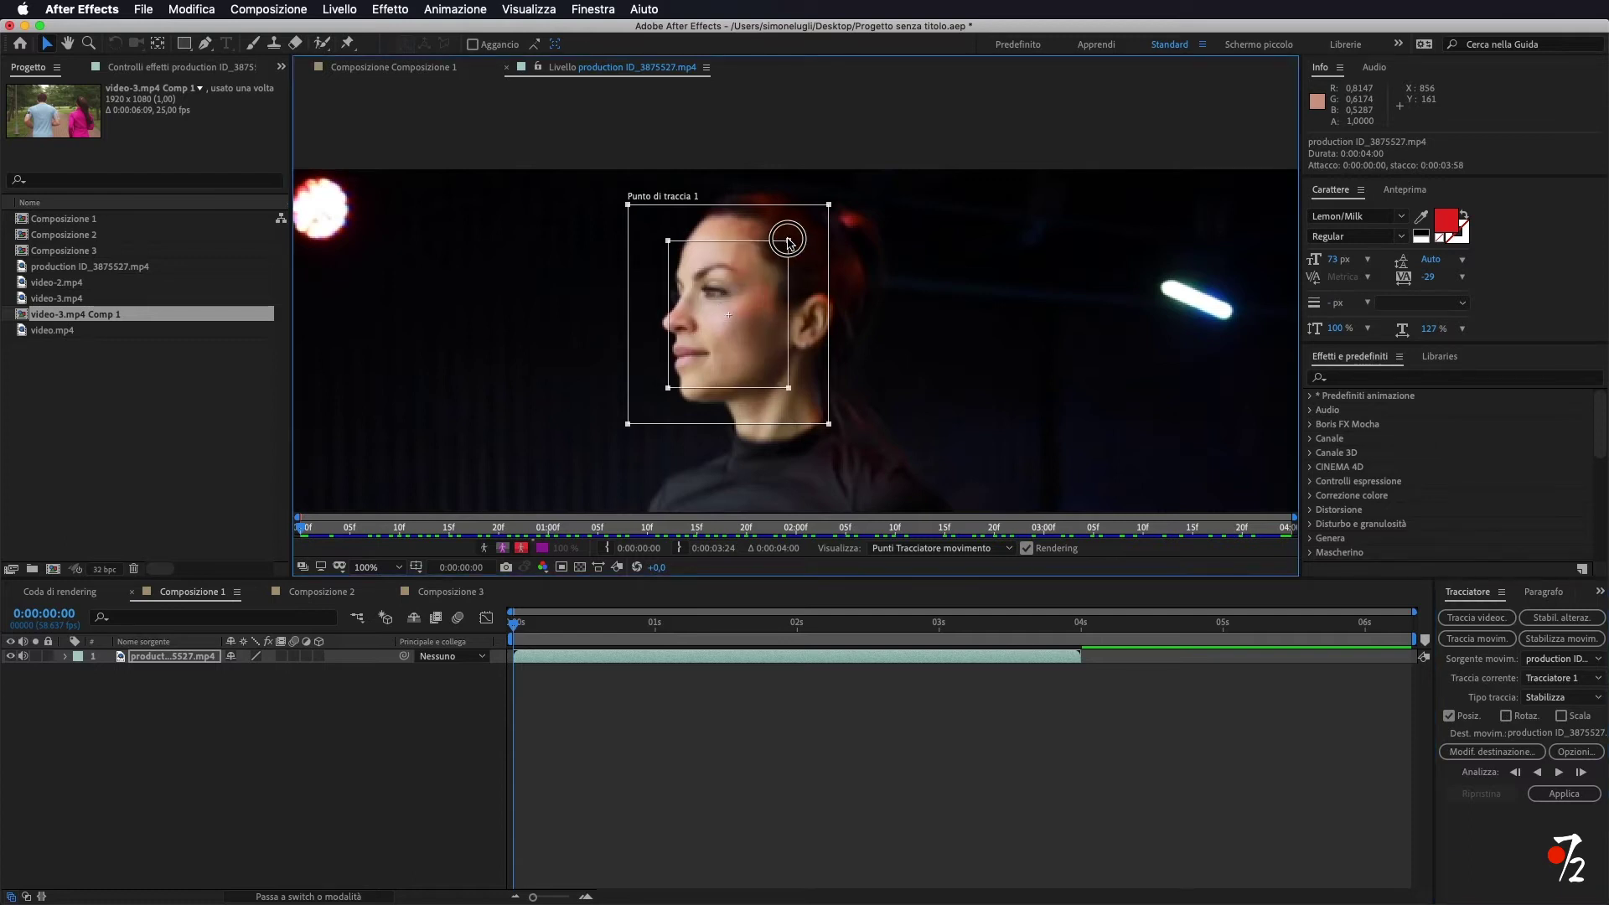
{"action": "left_click_drag", "start_coordinate": [727, 308], "coordinate": [719, 320]}
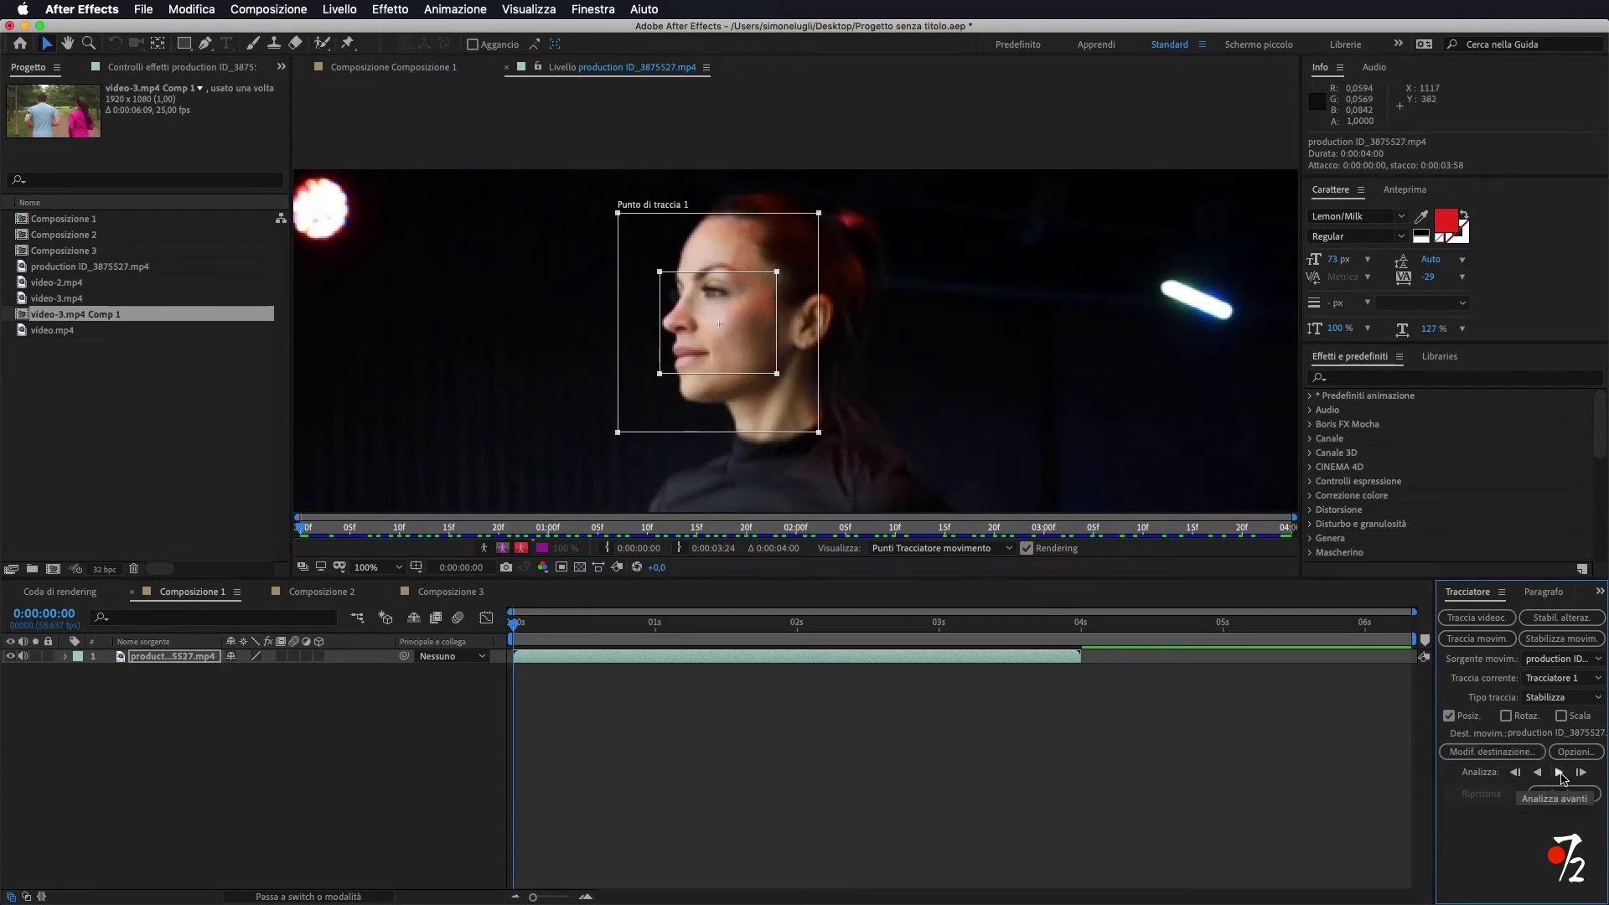
Analyze the face track forward and apply it to the runner layer on X and Y.
{"action": "left_click", "coordinate": [1560, 773]}
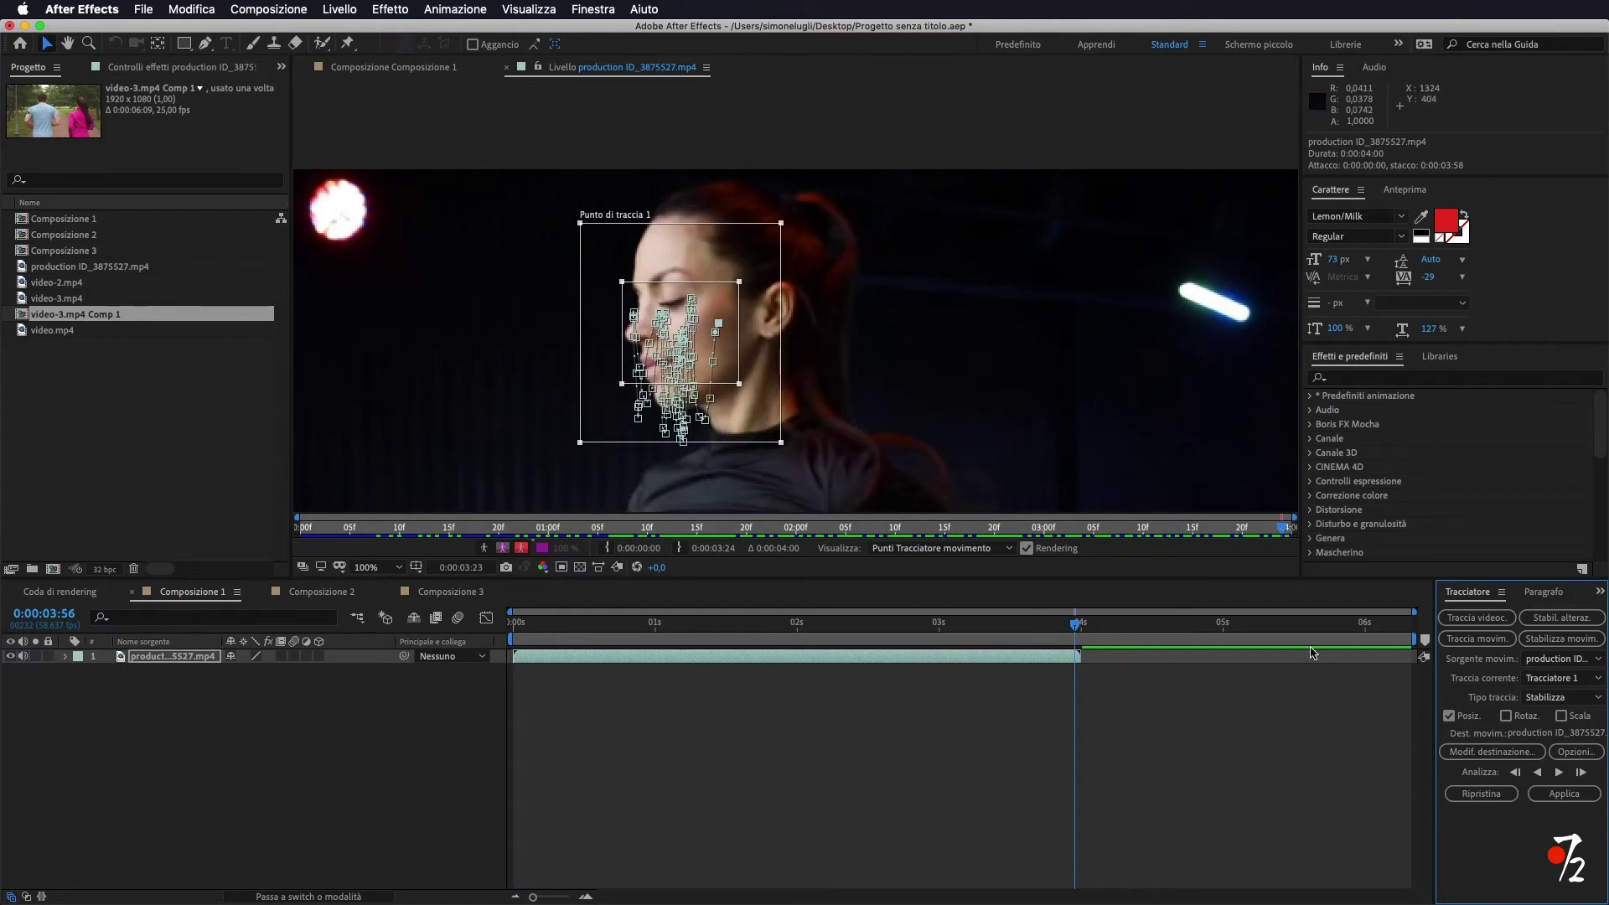
{"action": "left_click", "coordinate": [1566, 794]}
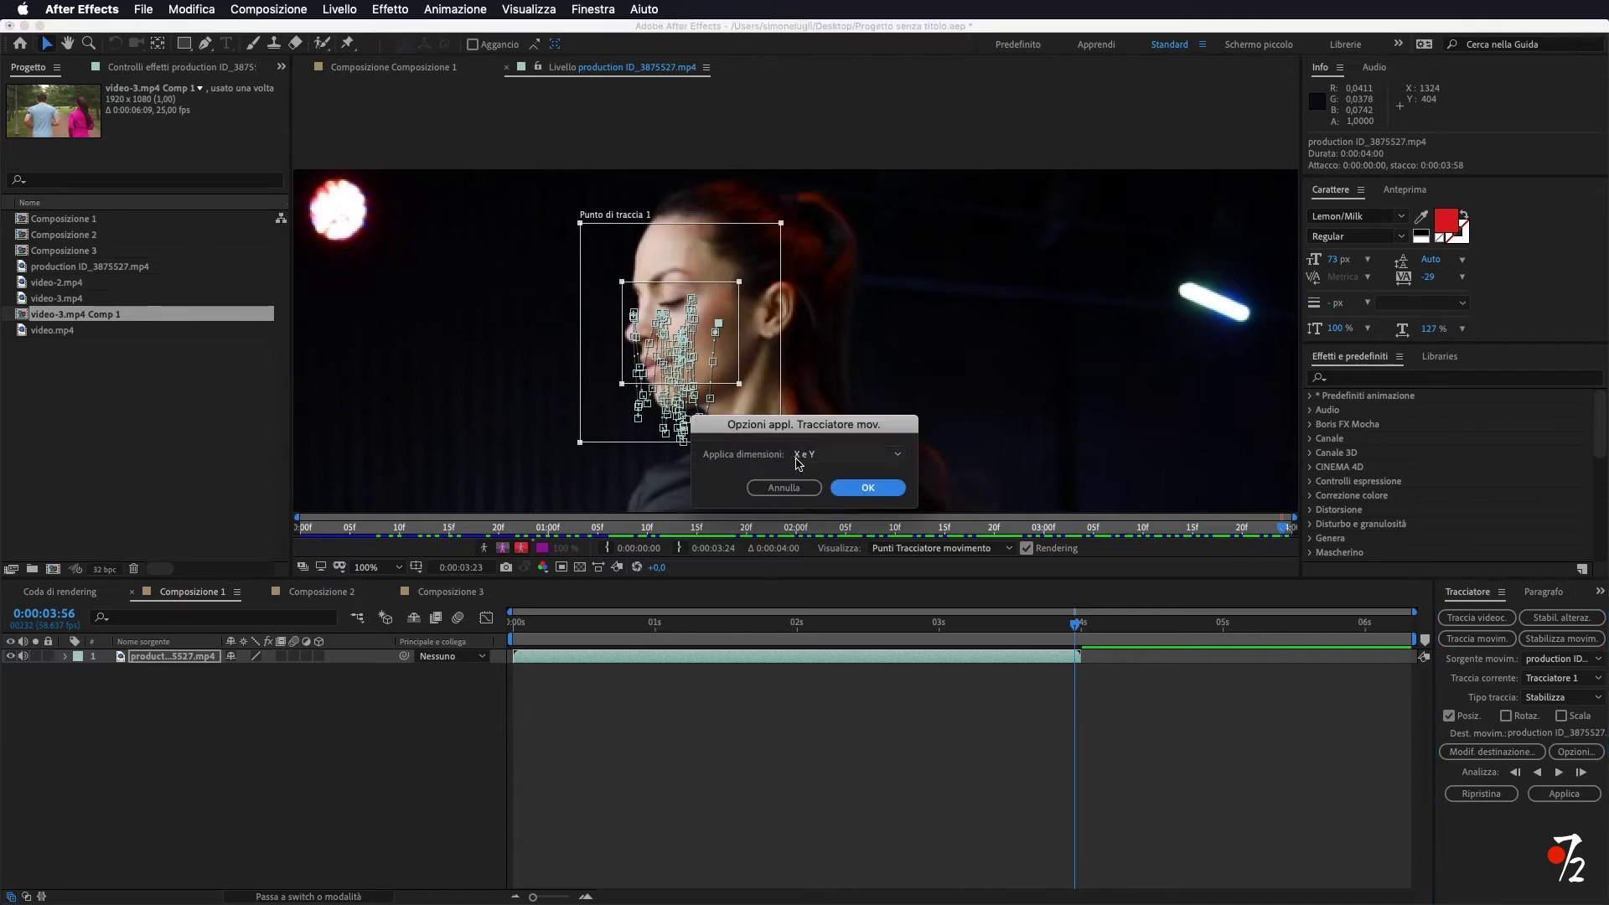
{"action": "left_click", "coordinate": [873, 488]}
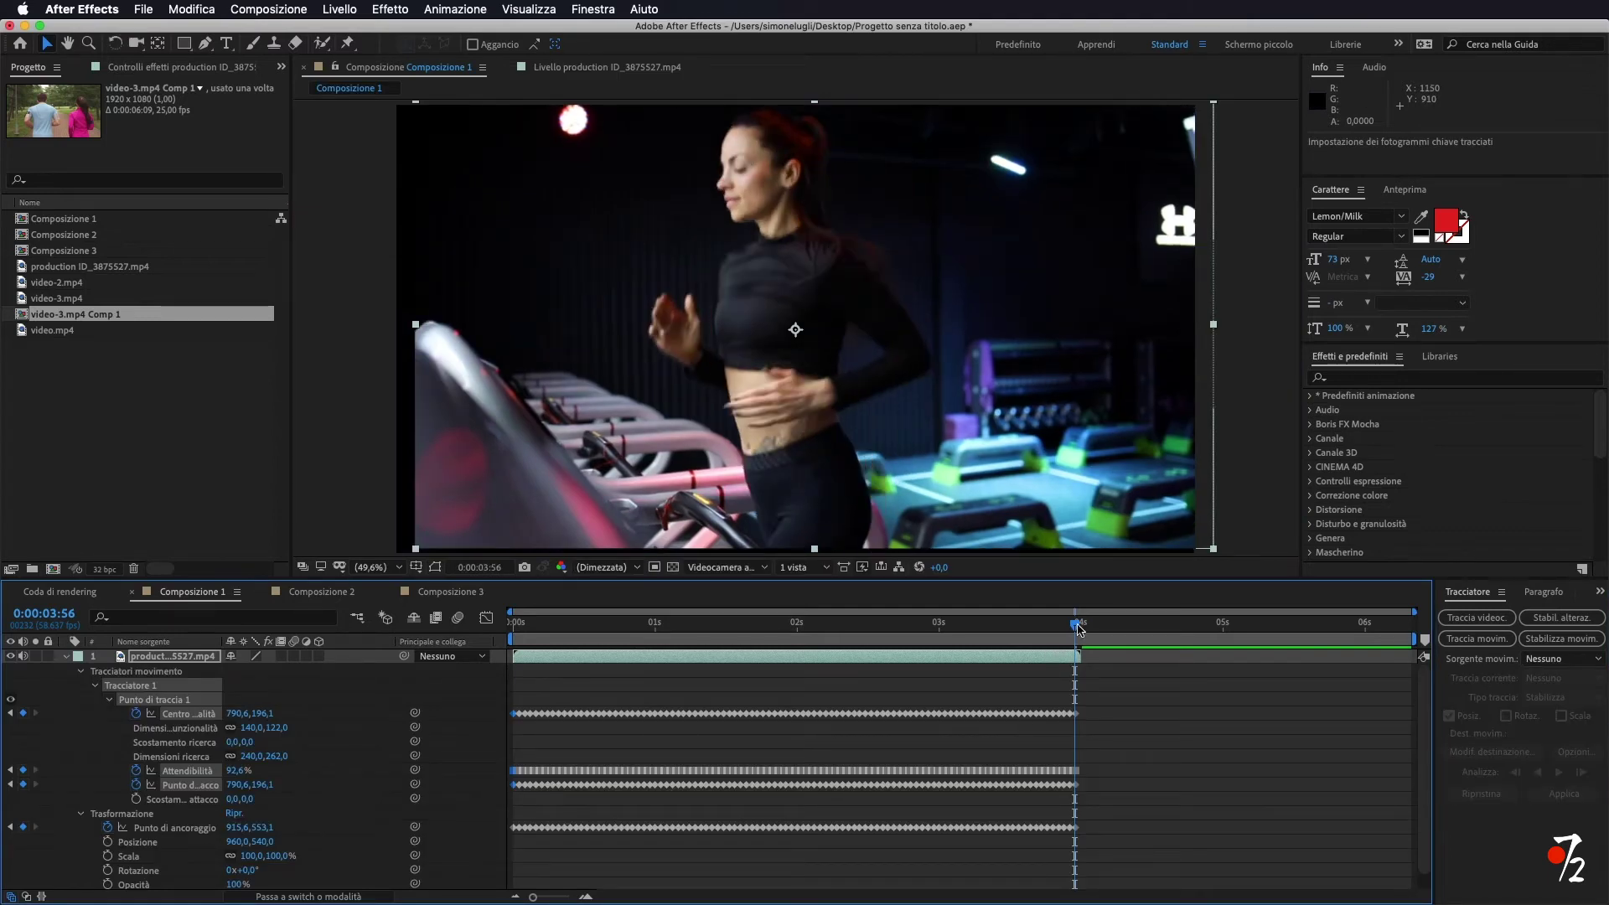
{"action": "left_click_drag", "start_coordinate": [1077, 629], "coordinate": [467, 658]}
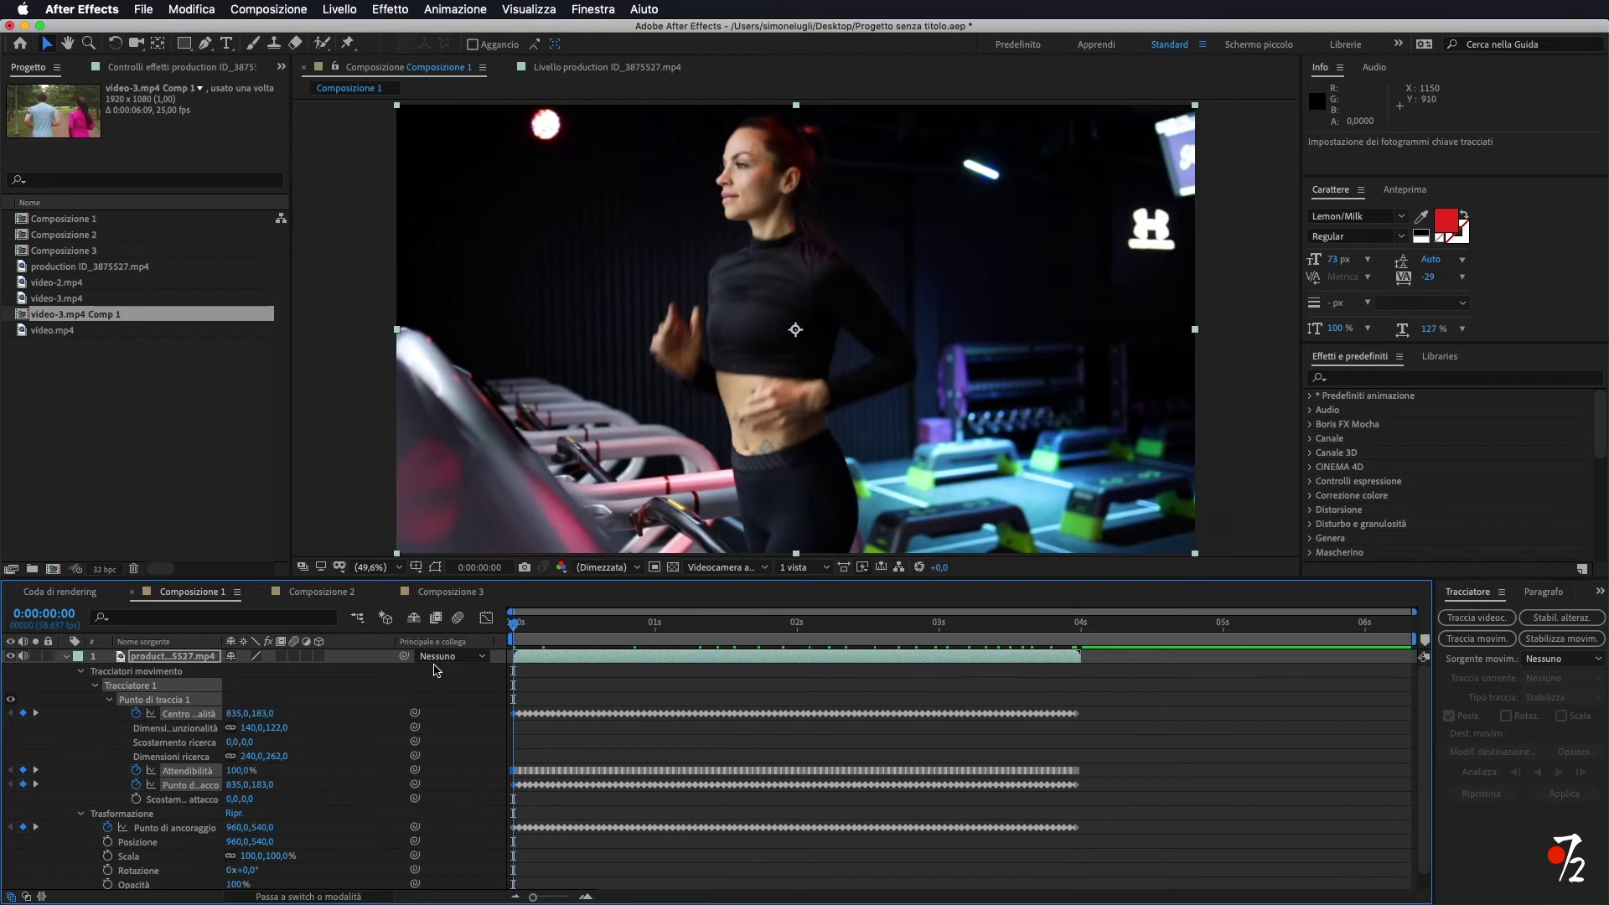
{"action": "key", "text": "space"}
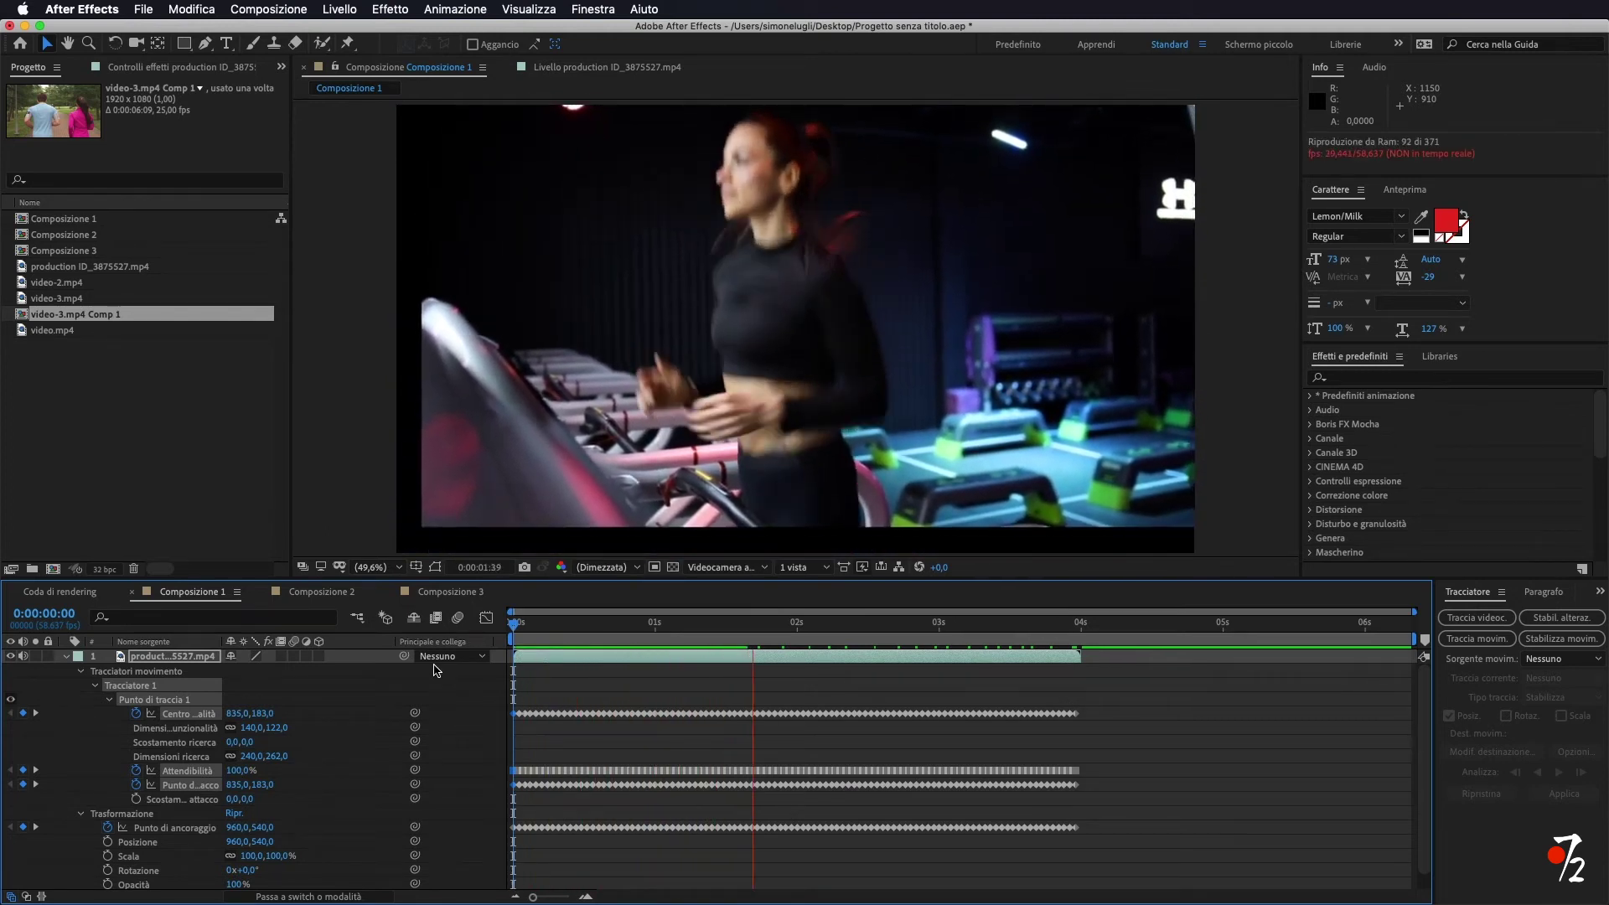
{"action": "key", "text": "space"}
{"action": "mouse_move", "coordinate": [767, 625]}
{"action": "left_mouse_down"}
{"action": "mouse_move", "coordinate": [537, 623]}
{"action": "mouse_move", "coordinate": [549, 652]}
{"action": "left_mouse_up"}
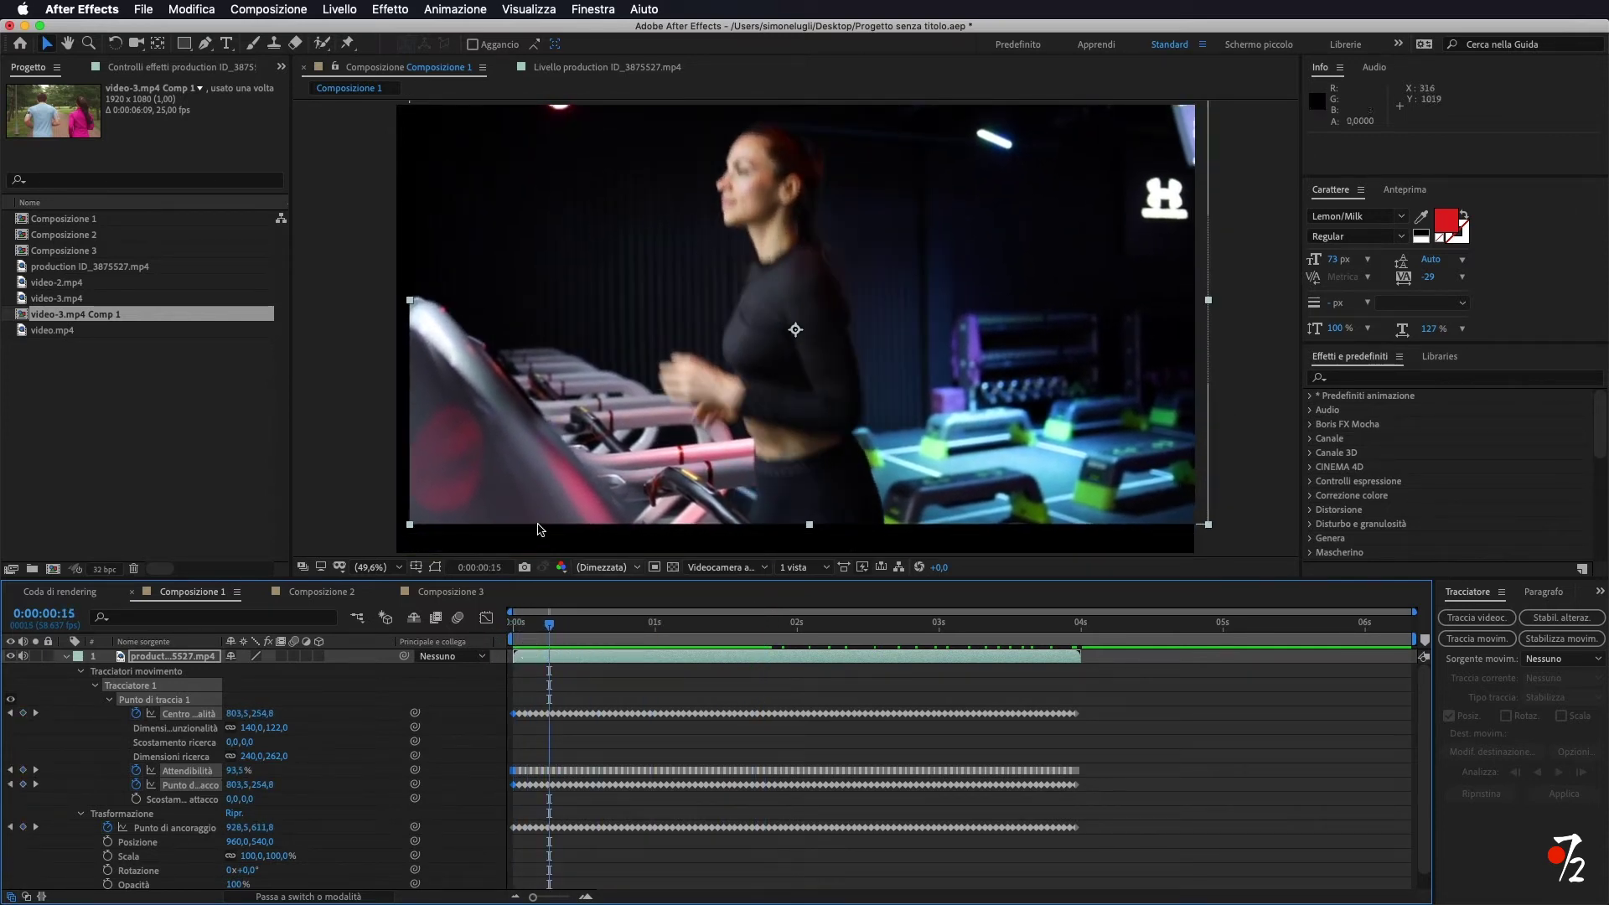
{"action": "left_click", "coordinate": [80, 674]}
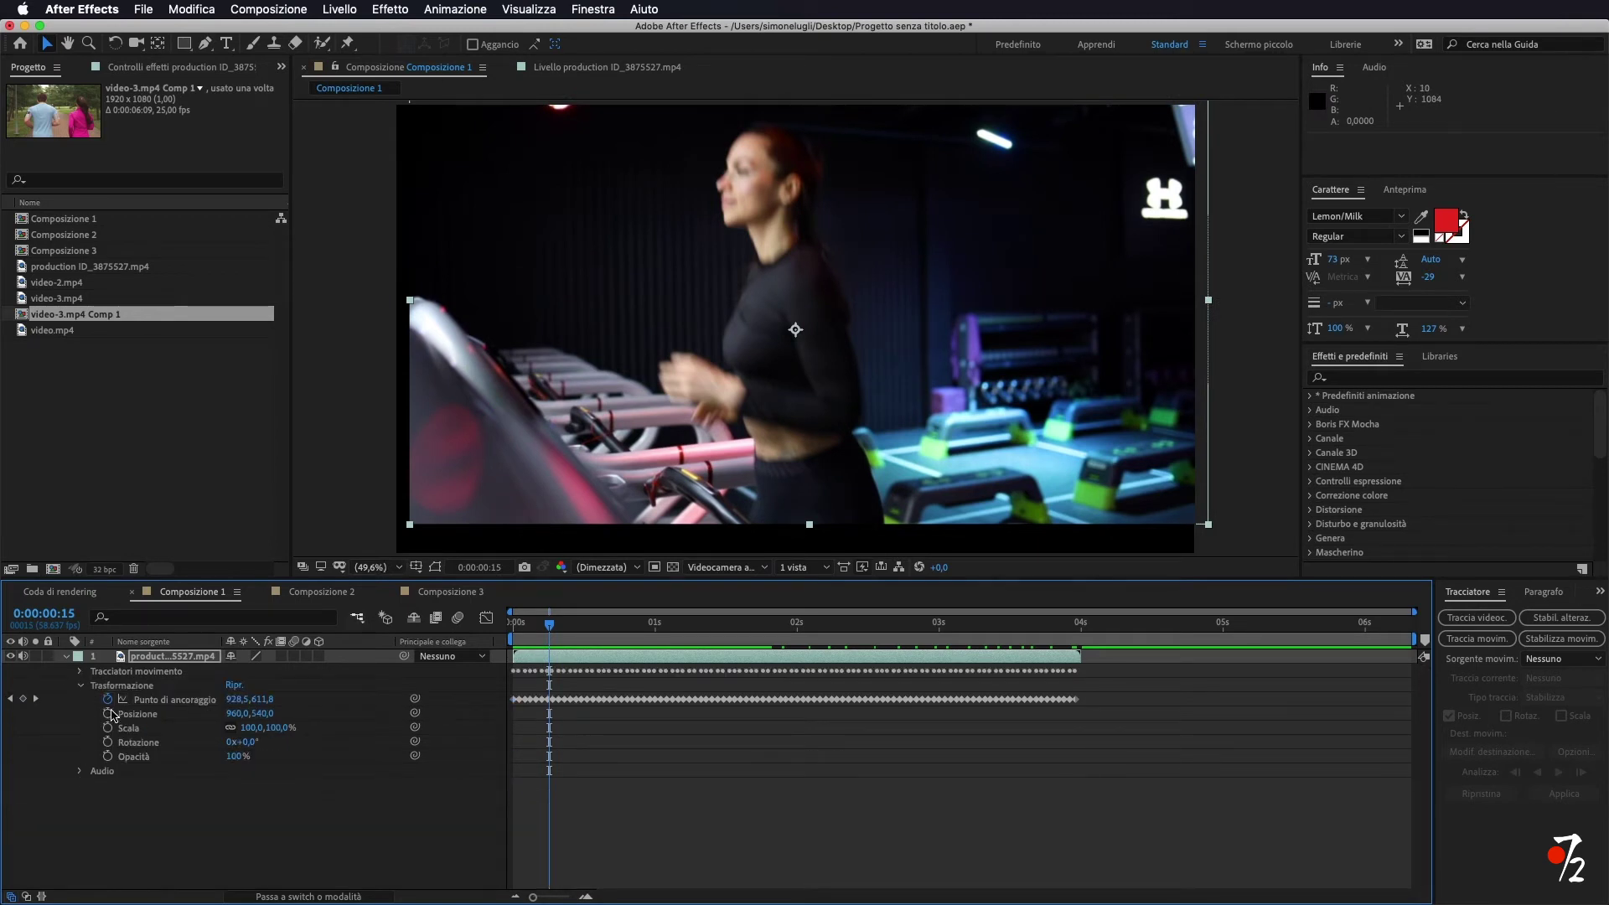
Set the runner layer's Scala to 116% and Posizione Y to 609, then preview it.
{"action": "left_click", "coordinate": [134, 755]}
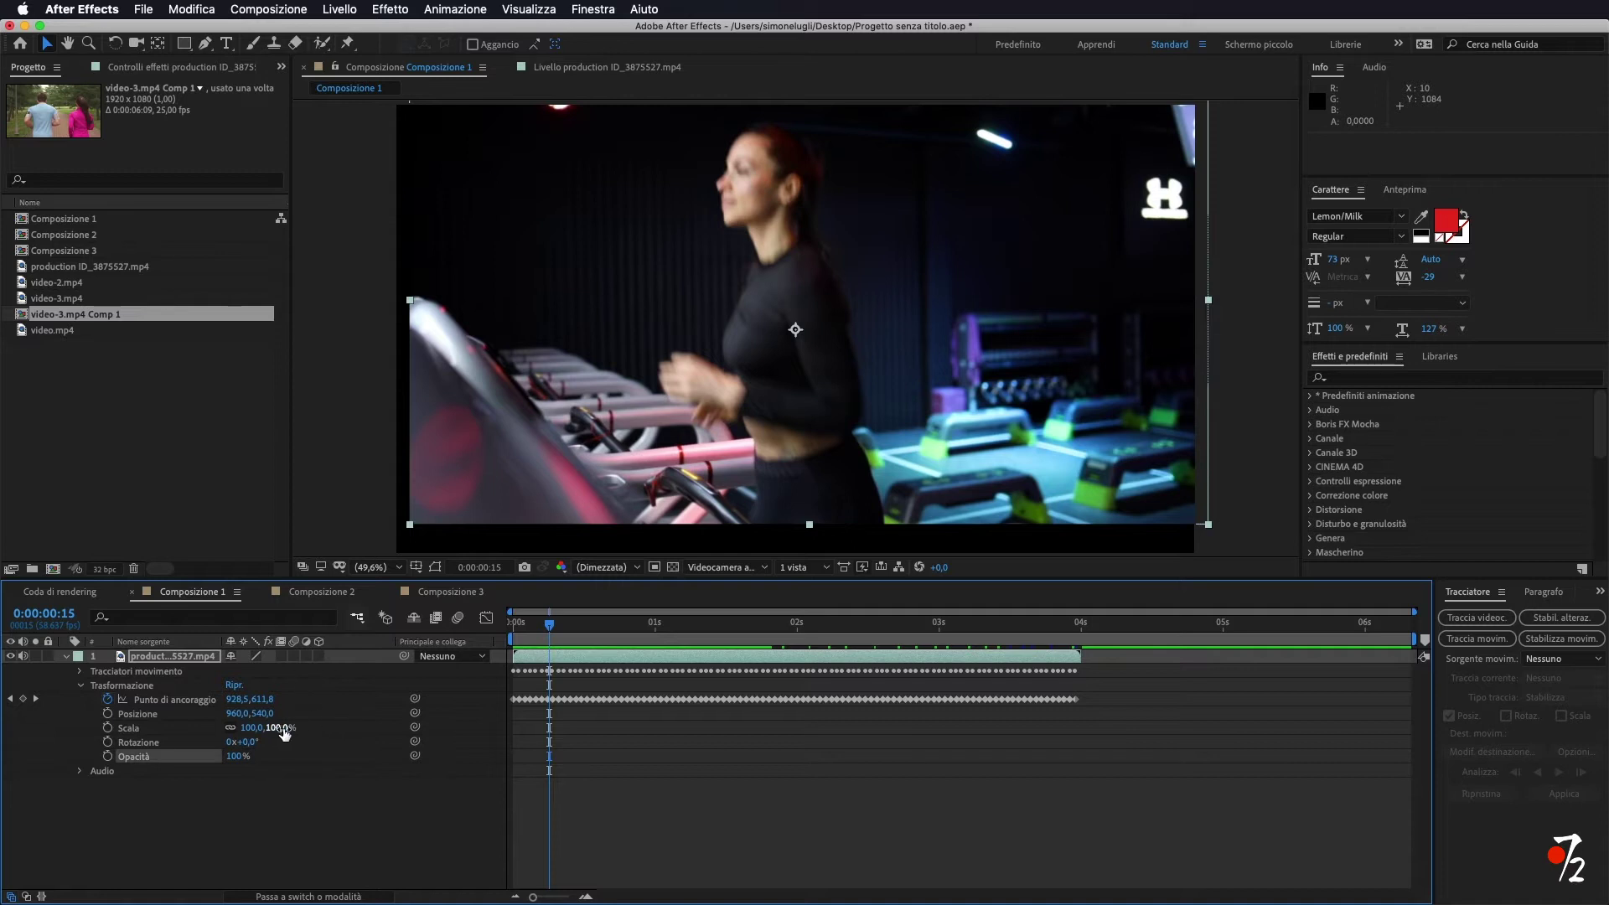
{"action": "left_click_drag", "start_coordinate": [279, 730], "coordinate": [292, 727]}
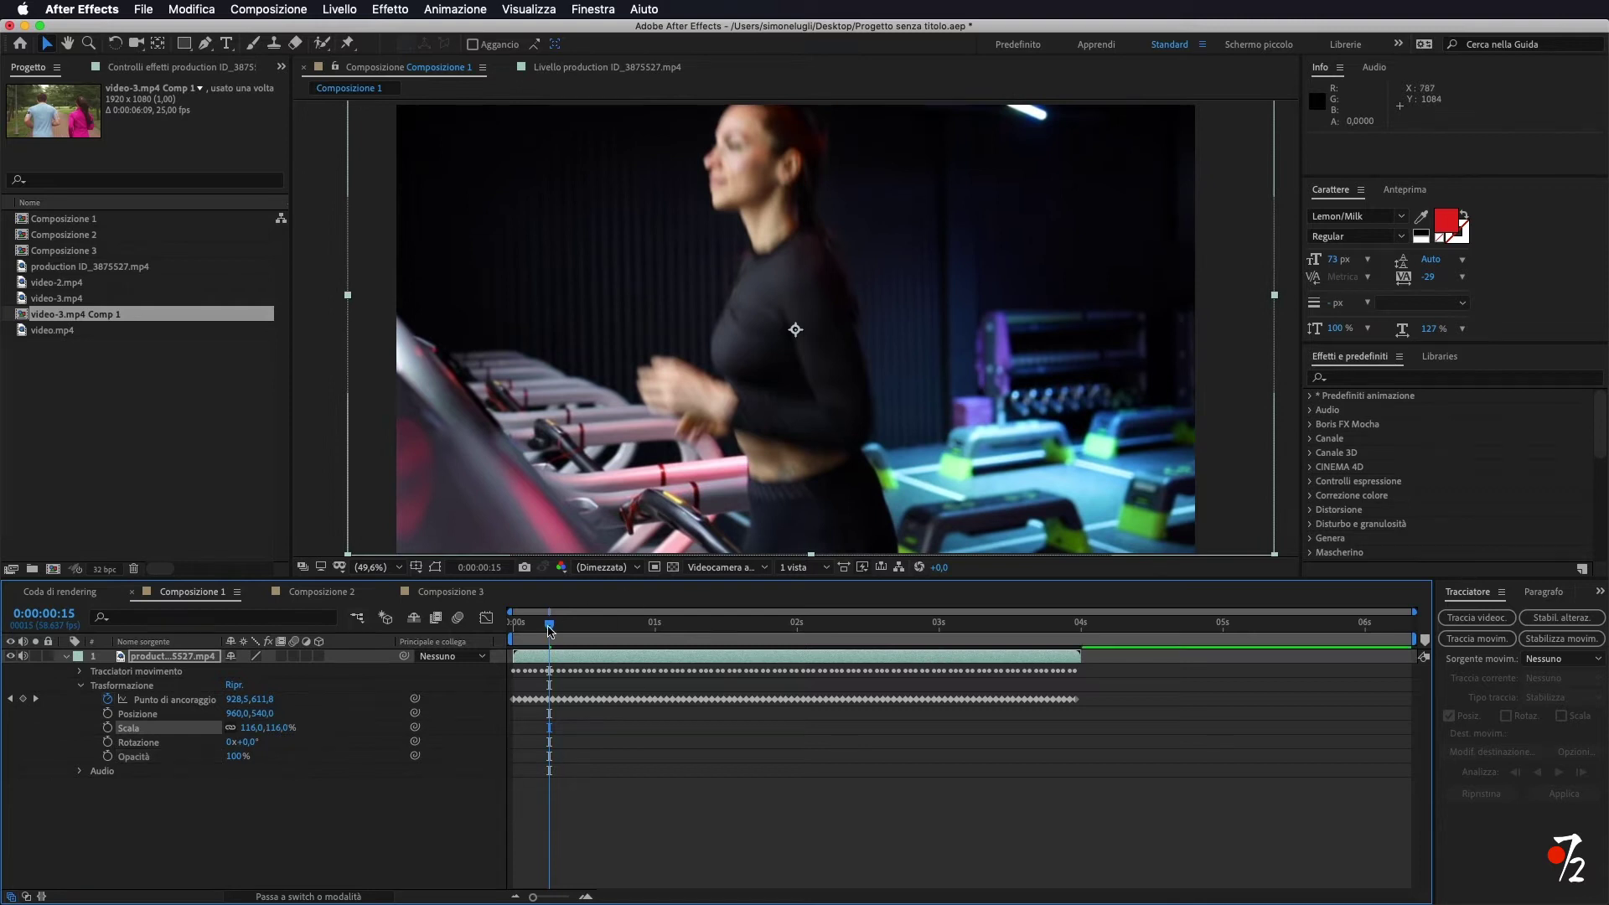
{"action": "left_click_drag", "start_coordinate": [549, 625], "coordinate": [591, 629]}
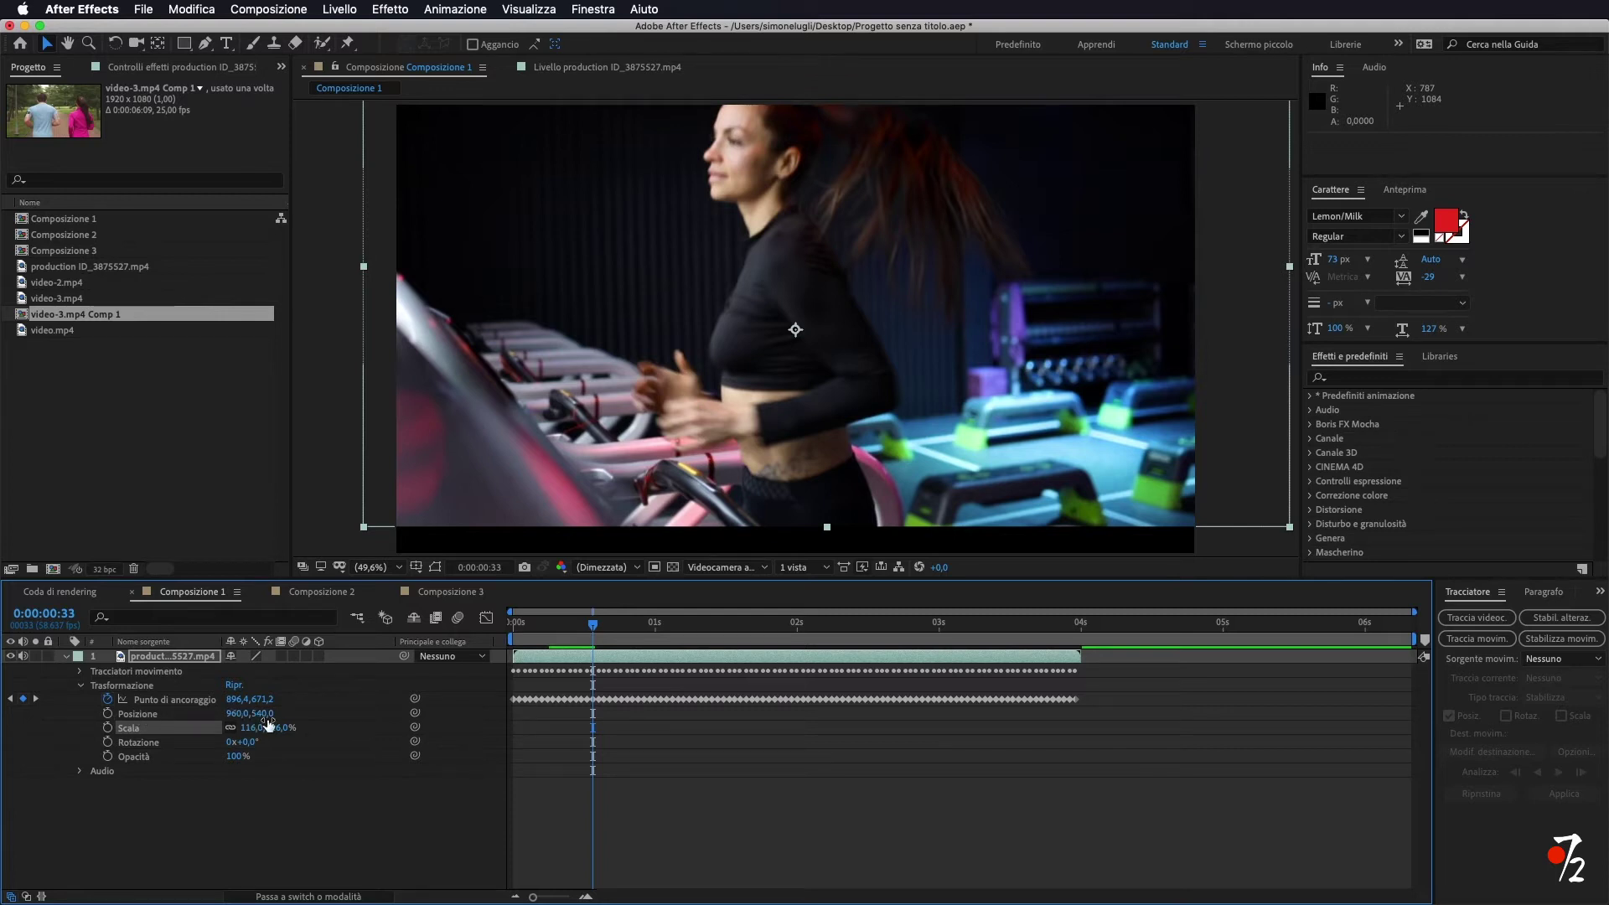
{"action": "left_click_drag", "start_coordinate": [266, 717], "coordinate": [322, 717]}
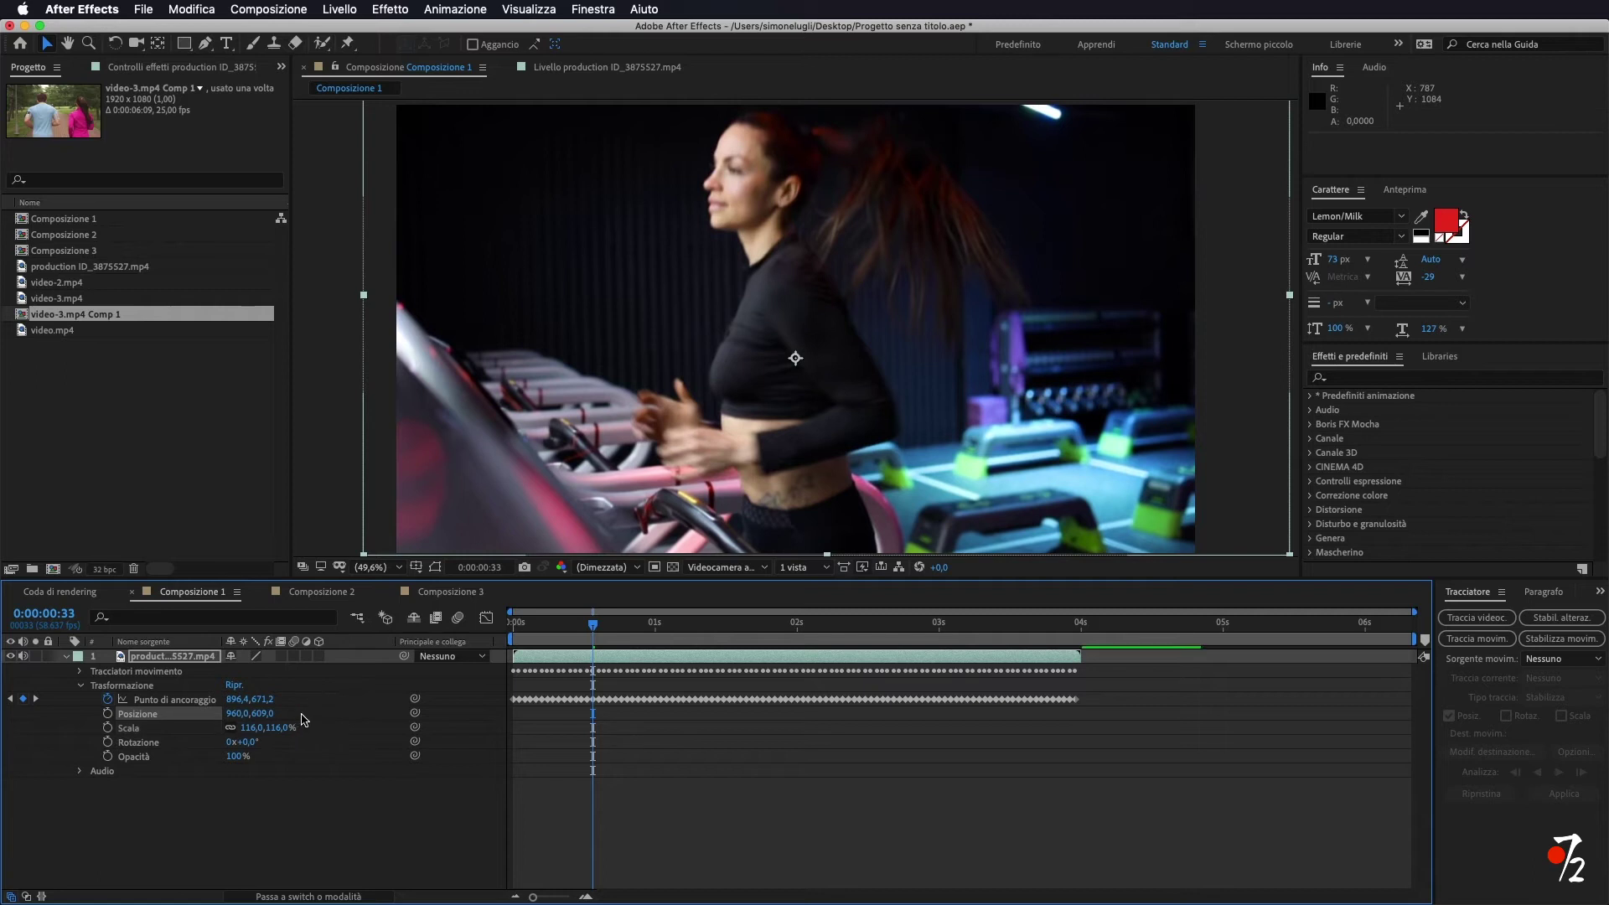
{"action": "left_click_drag", "start_coordinate": [593, 625], "coordinate": [608, 628]}
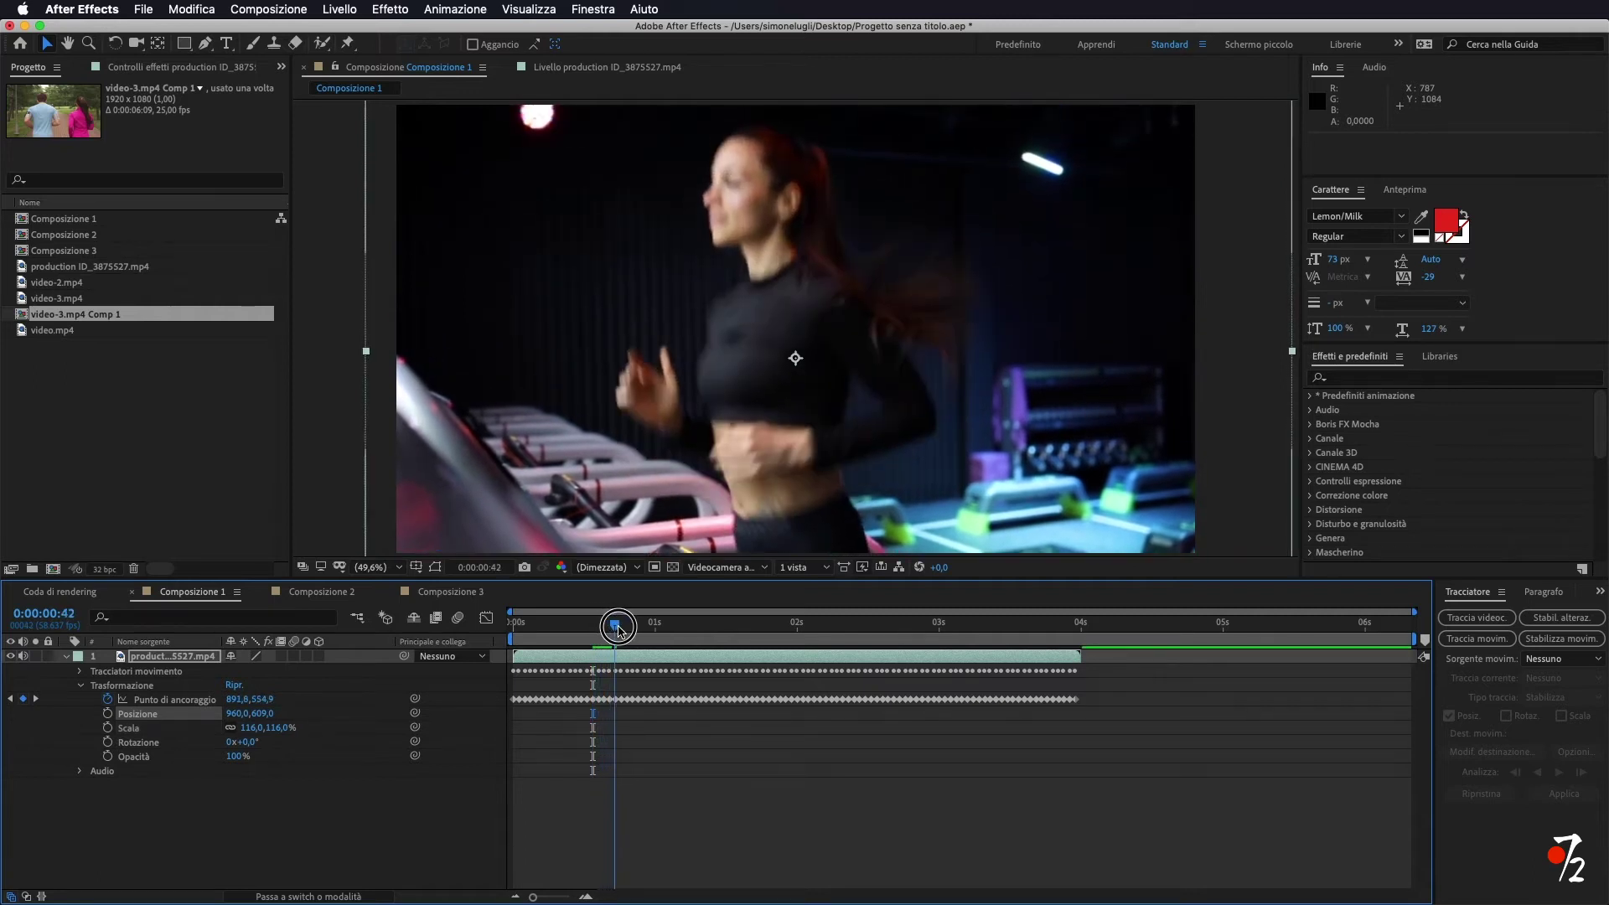
{"action": "mouse_move", "coordinate": [618, 629]}
{"action": "left_mouse_down"}
{"action": "mouse_move", "coordinate": [970, 671]}
{"action": "mouse_move", "coordinate": [407, 685]}
{"action": "left_mouse_up"}
{"action": "key", "text": "space"}
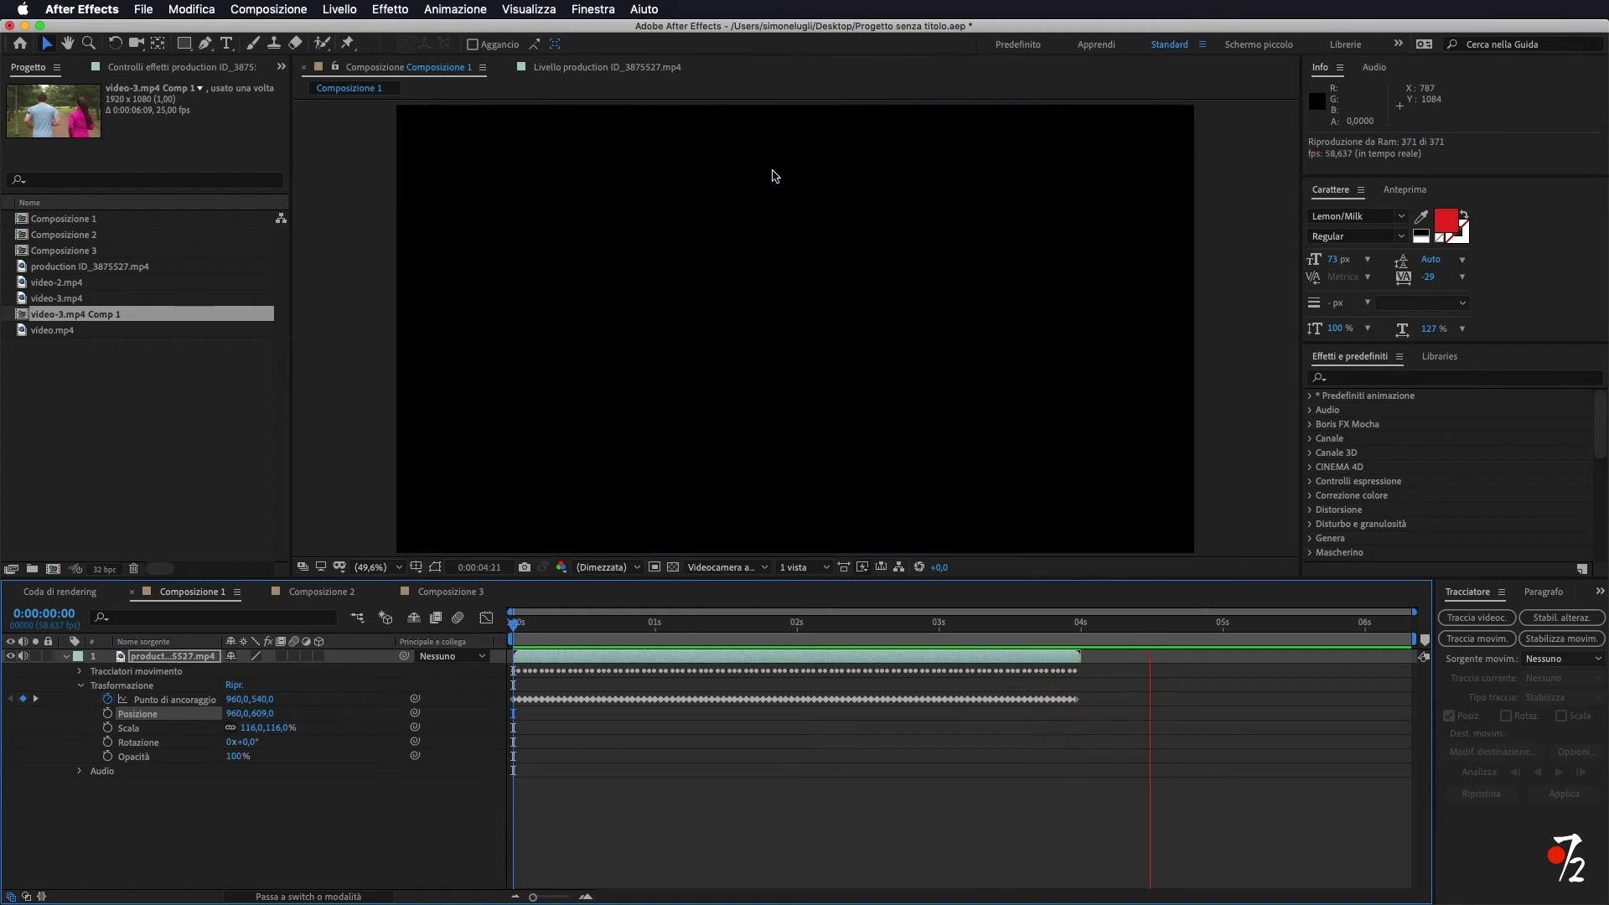
Stop the preview, scrub back to a frame with picture, and show the grid and guide options.
{"action": "left_click", "coordinate": [1234, 638]}
{"action": "mouse_move", "coordinate": [1237, 632]}
{"action": "left_mouse_down"}
{"action": "mouse_move", "coordinate": [537, 646]}
{"action": "mouse_move", "coordinate": [410, 619]}
{"action": "left_mouse_up"}
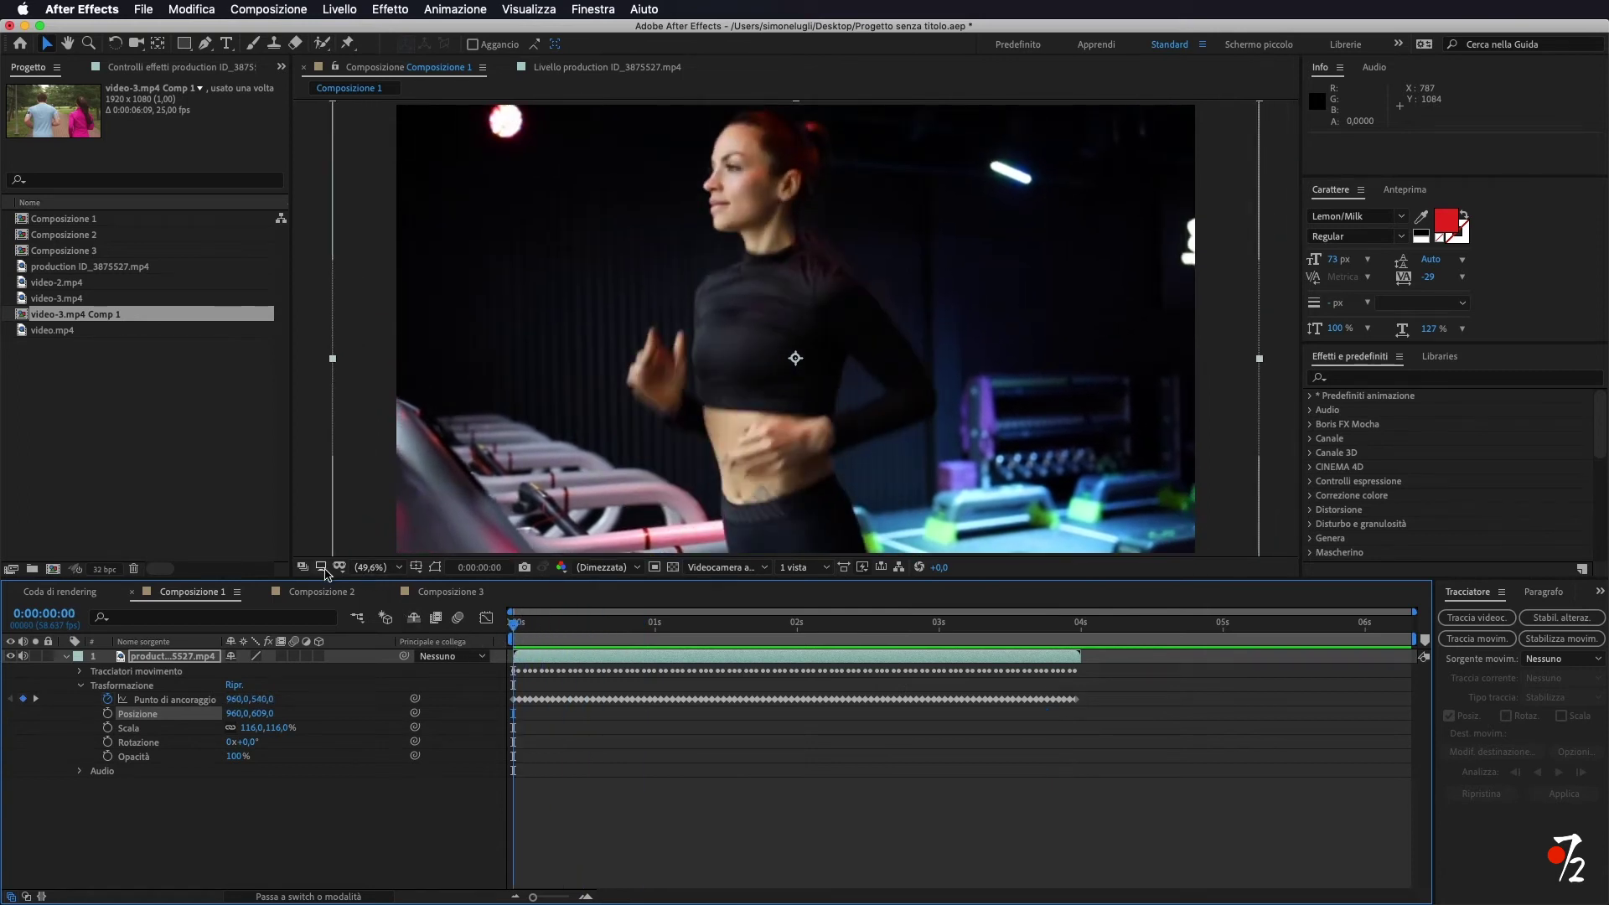
{"action": "left_click", "coordinate": [436, 566]}
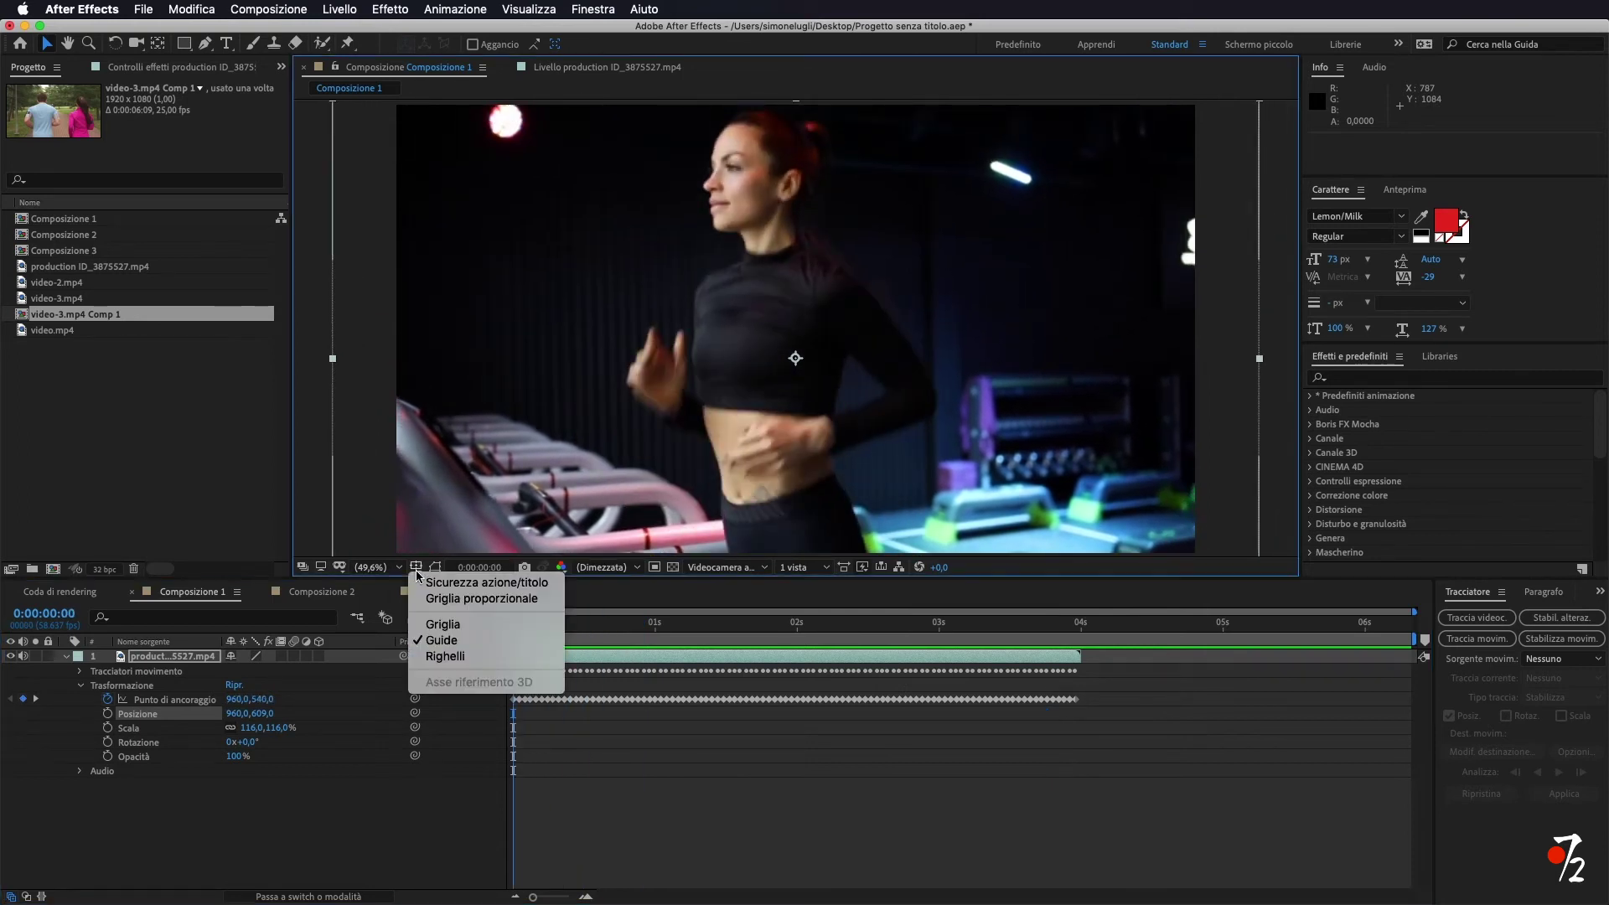
{"action": "left_click", "coordinate": [484, 660]}
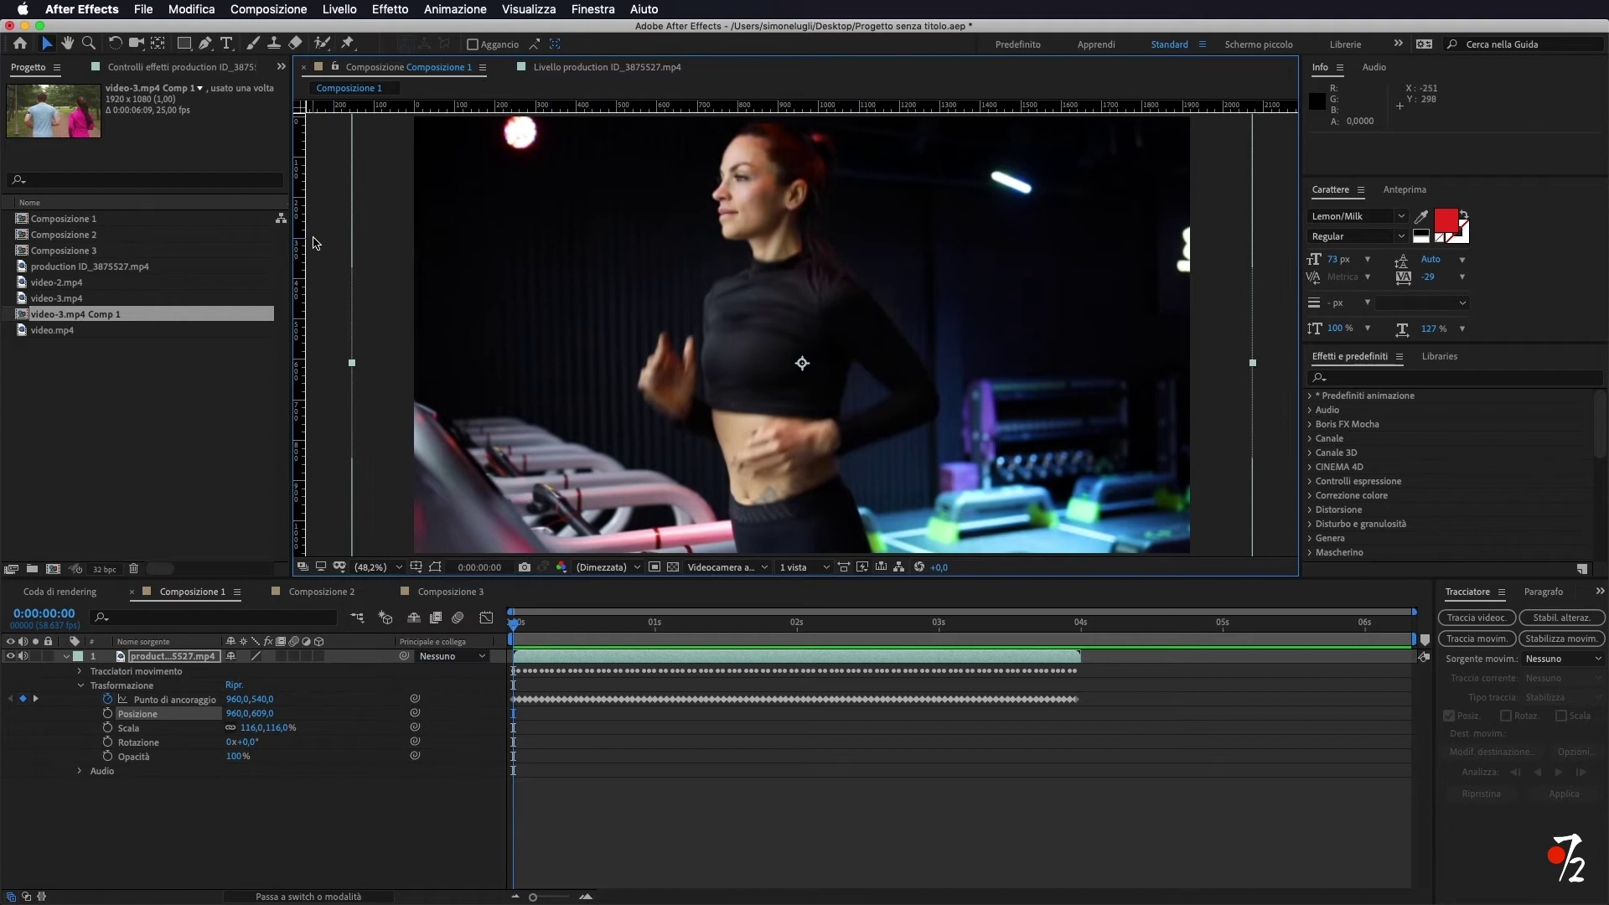
{"action": "left_click_drag", "start_coordinate": [298, 244], "coordinate": [755, 259]}
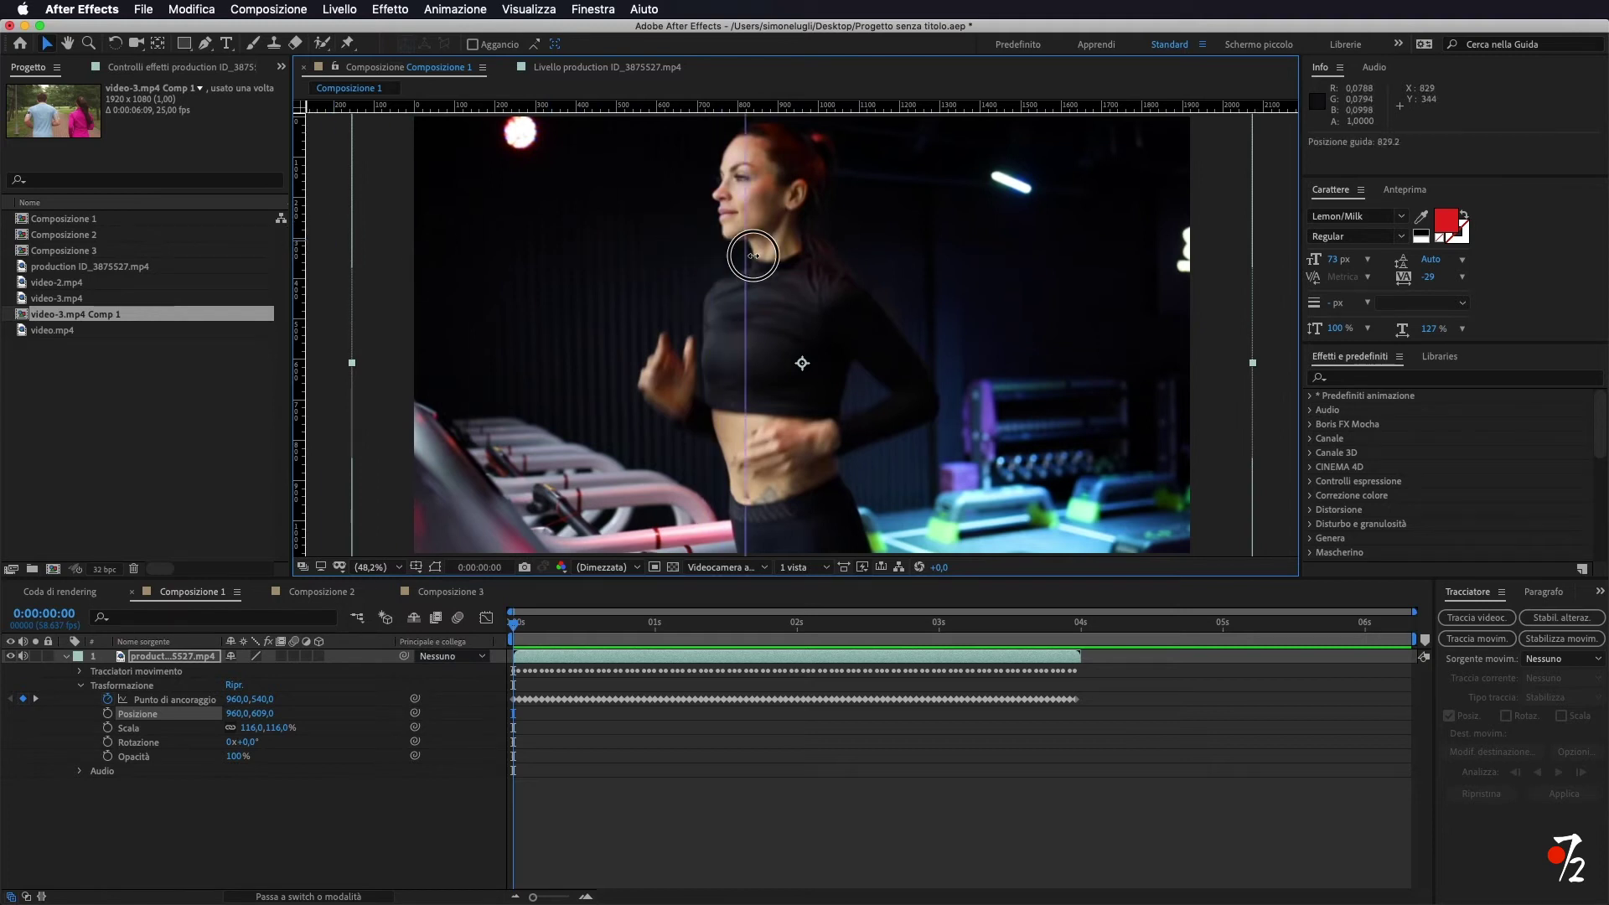
{"action": "left_click_drag", "start_coordinate": [770, 108], "coordinate": [775, 189]}
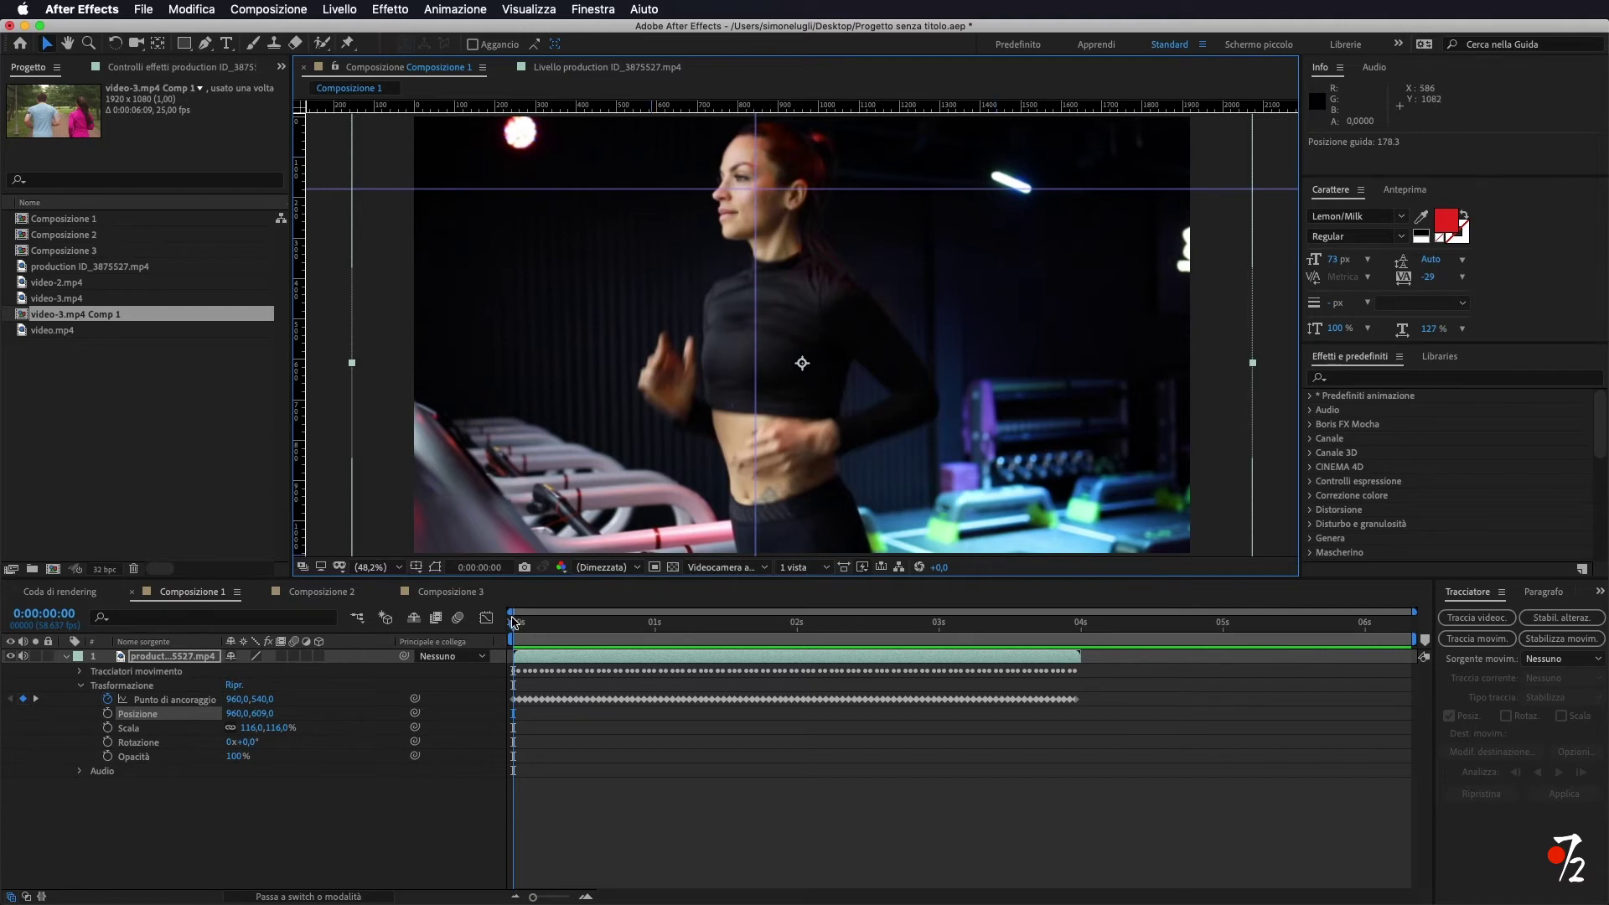
{"action": "left_click_drag", "start_coordinate": [515, 631], "coordinate": [763, 672]}
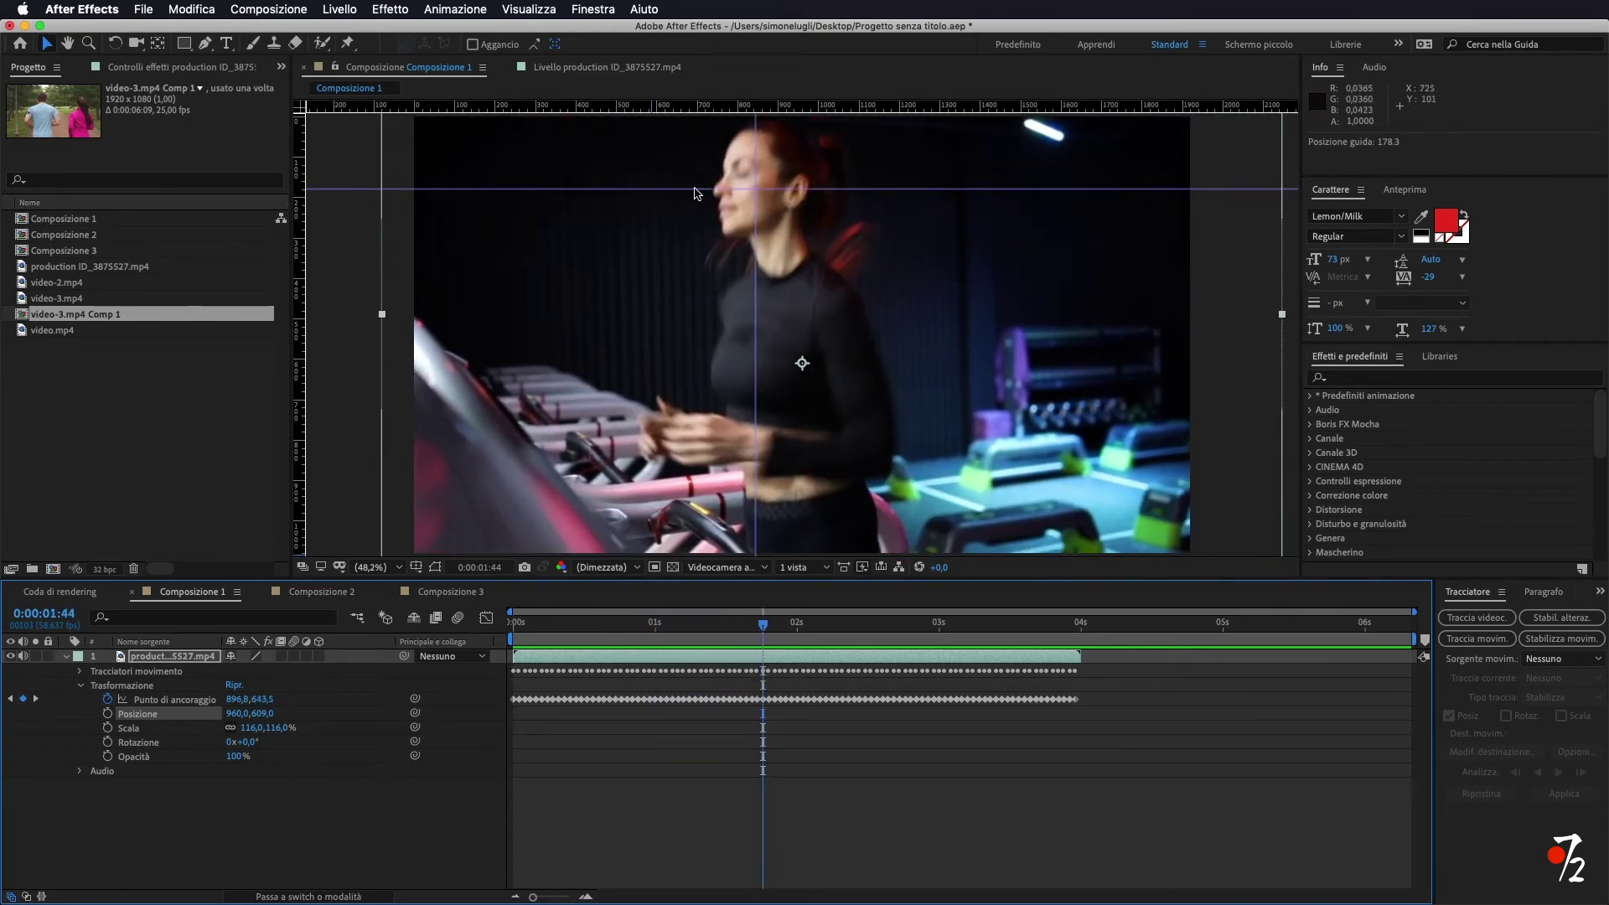
{"action": "key", "text": "Home"}
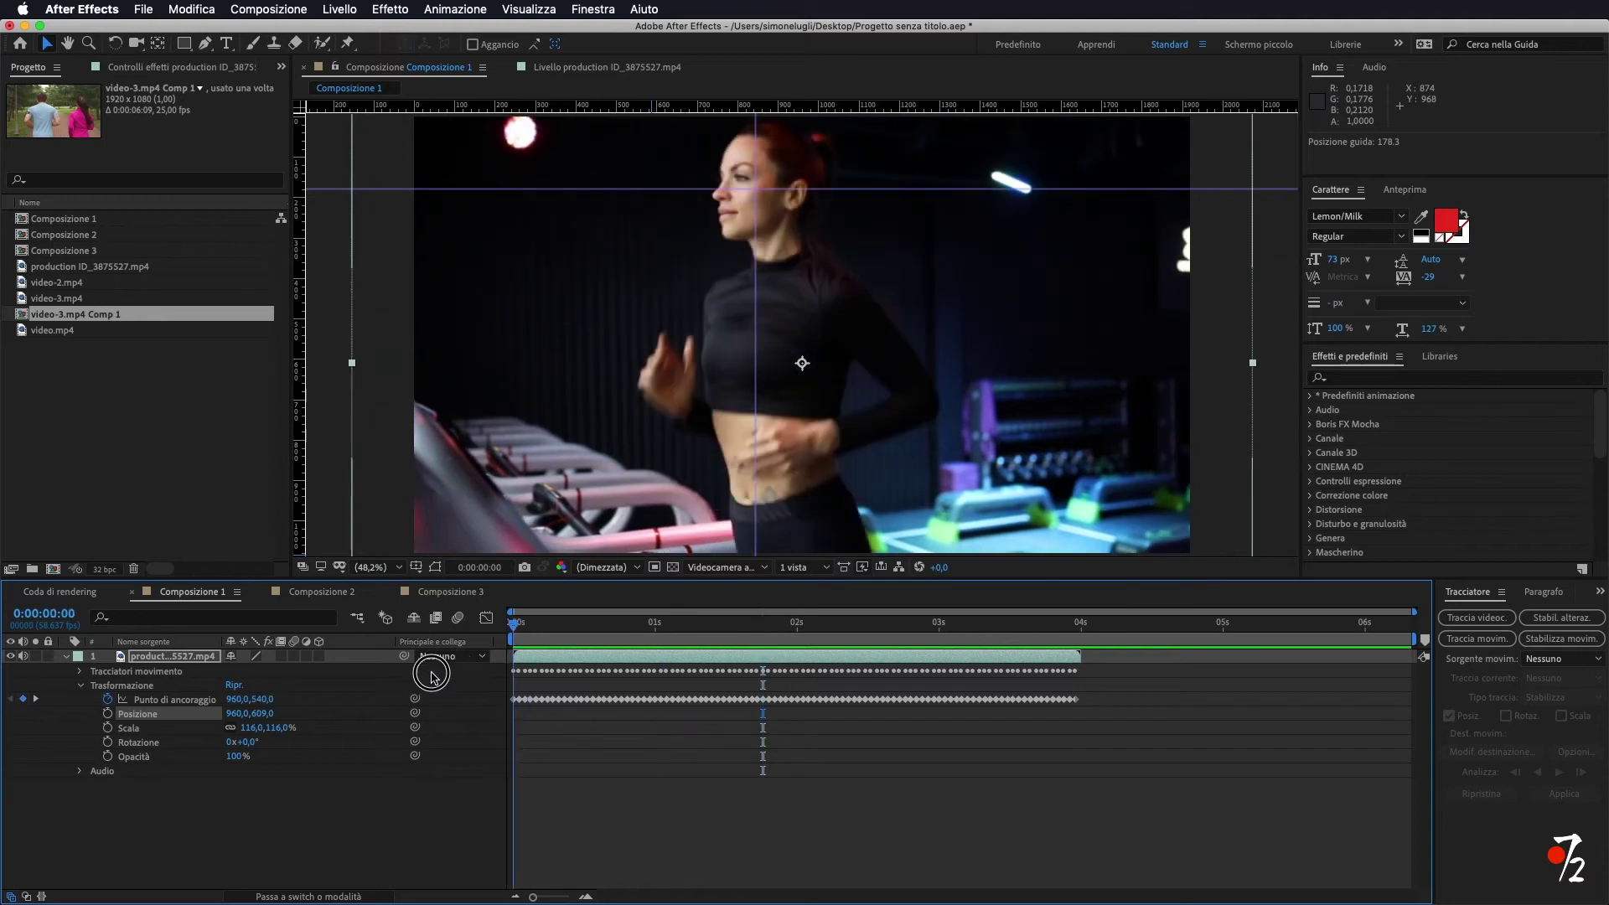
{"action": "key", "text": "space"}
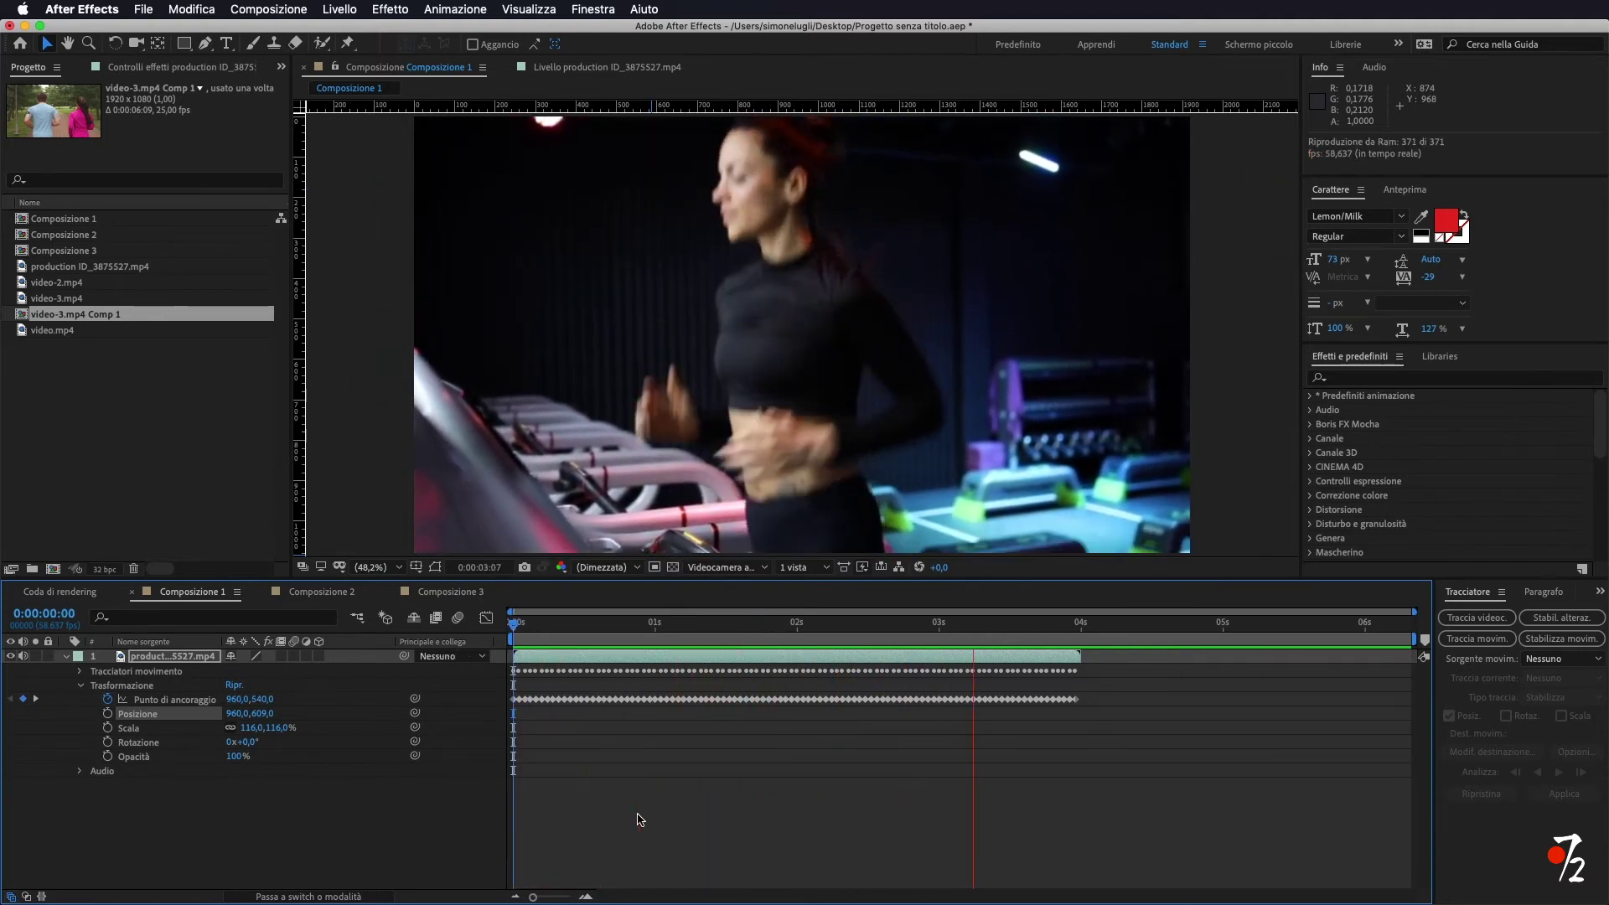
{"action": "key", "text": "space"}
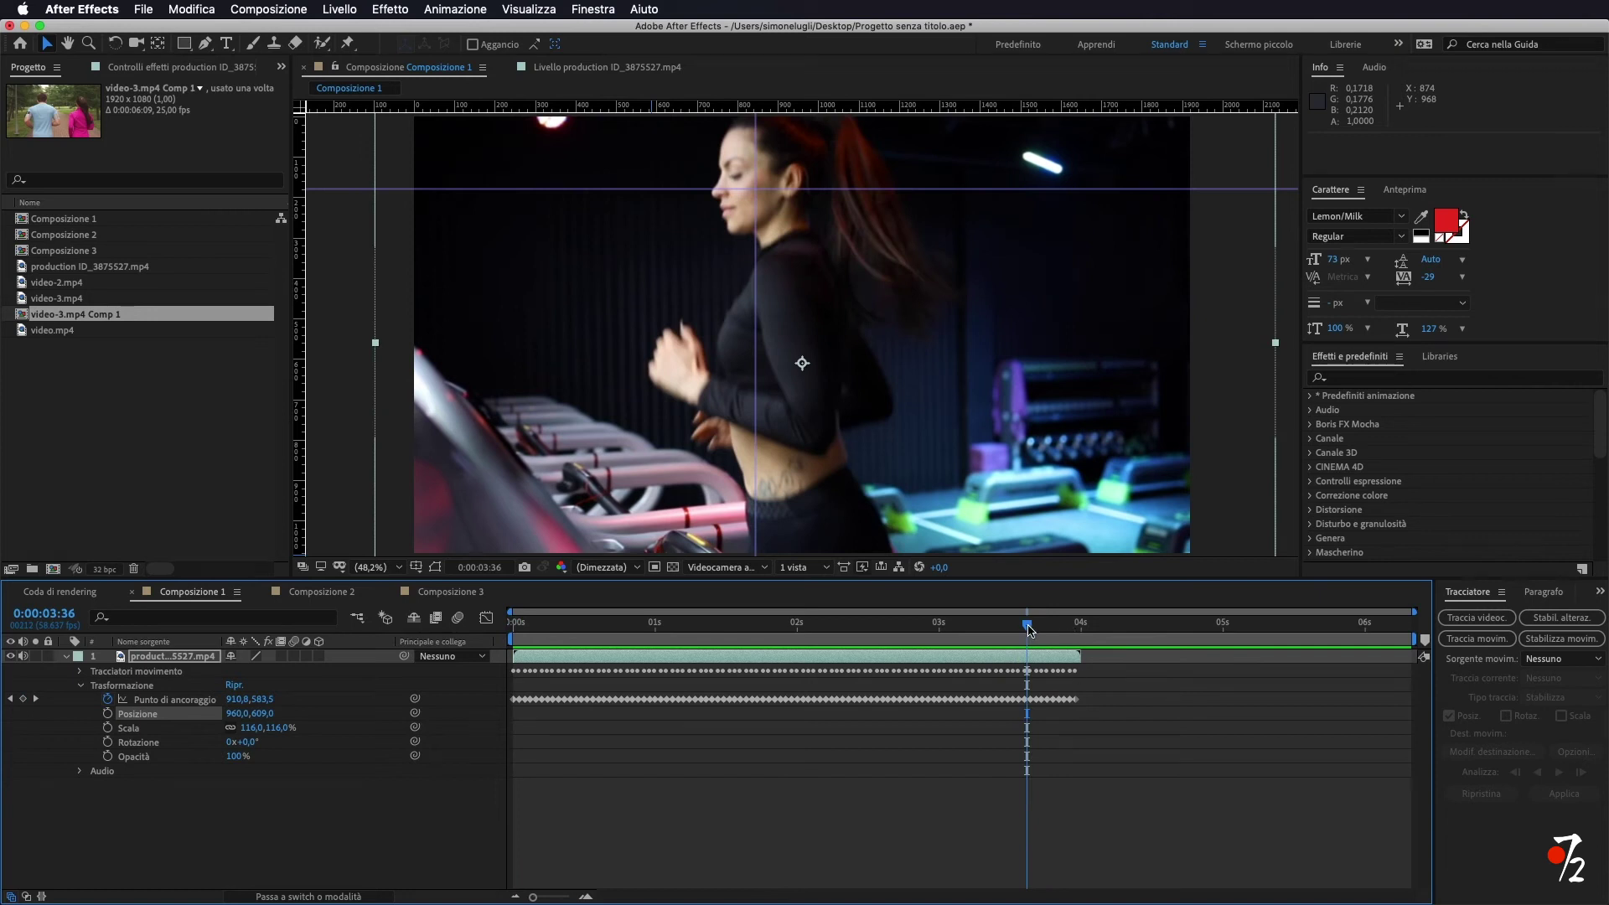
{"action": "left_click_drag", "start_coordinate": [1027, 629], "coordinate": [512, 630]}
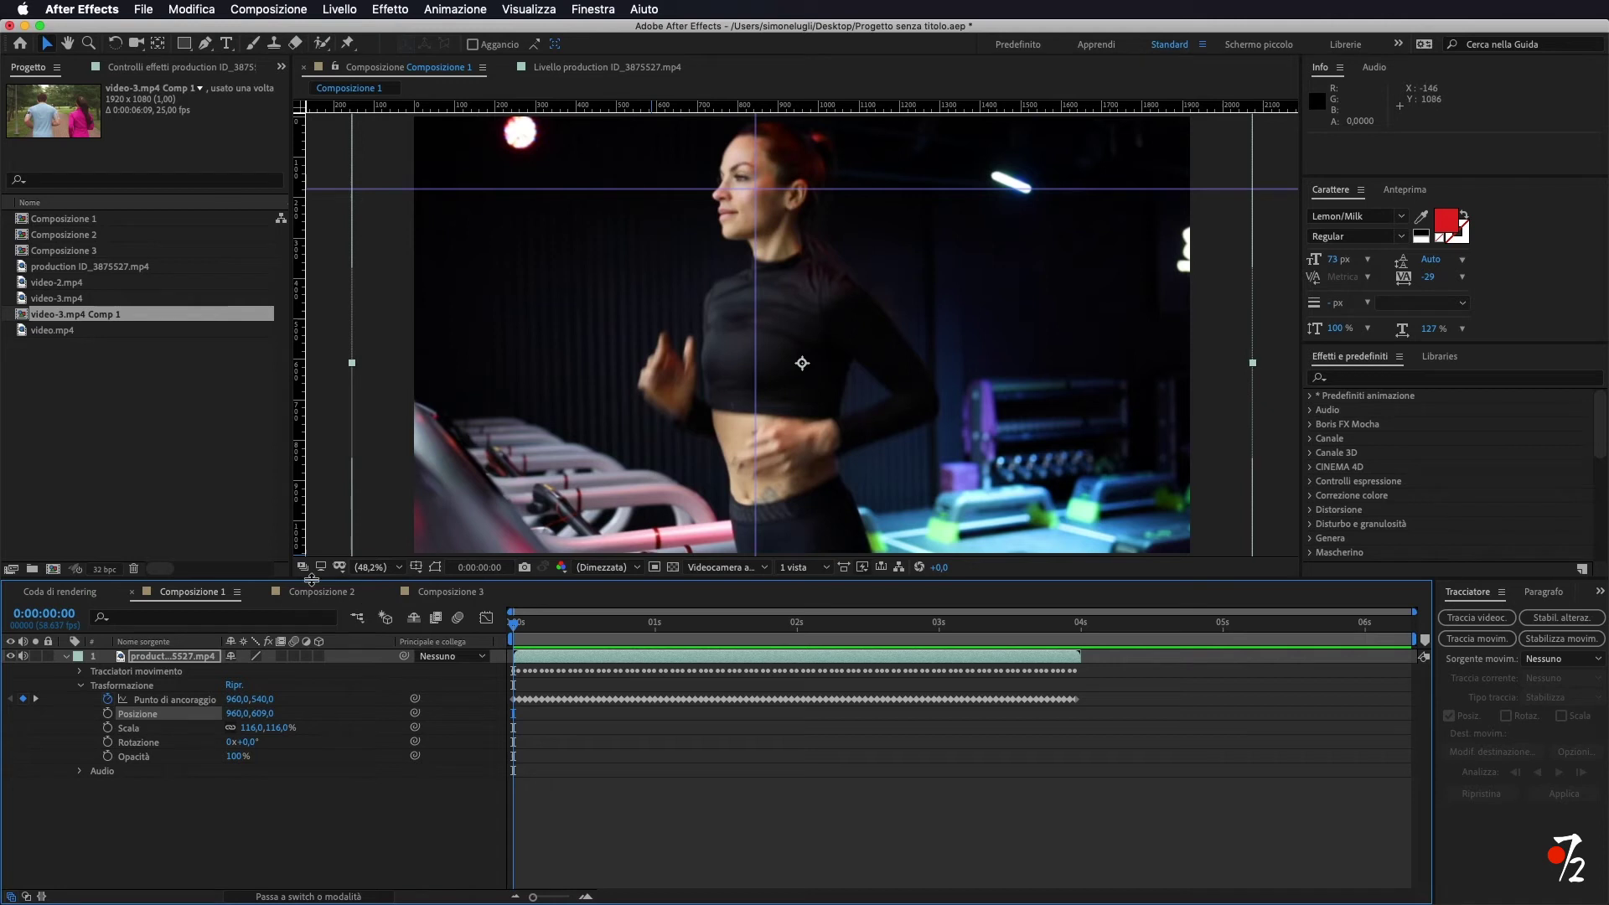
{"action": "left_click", "coordinate": [317, 592]}
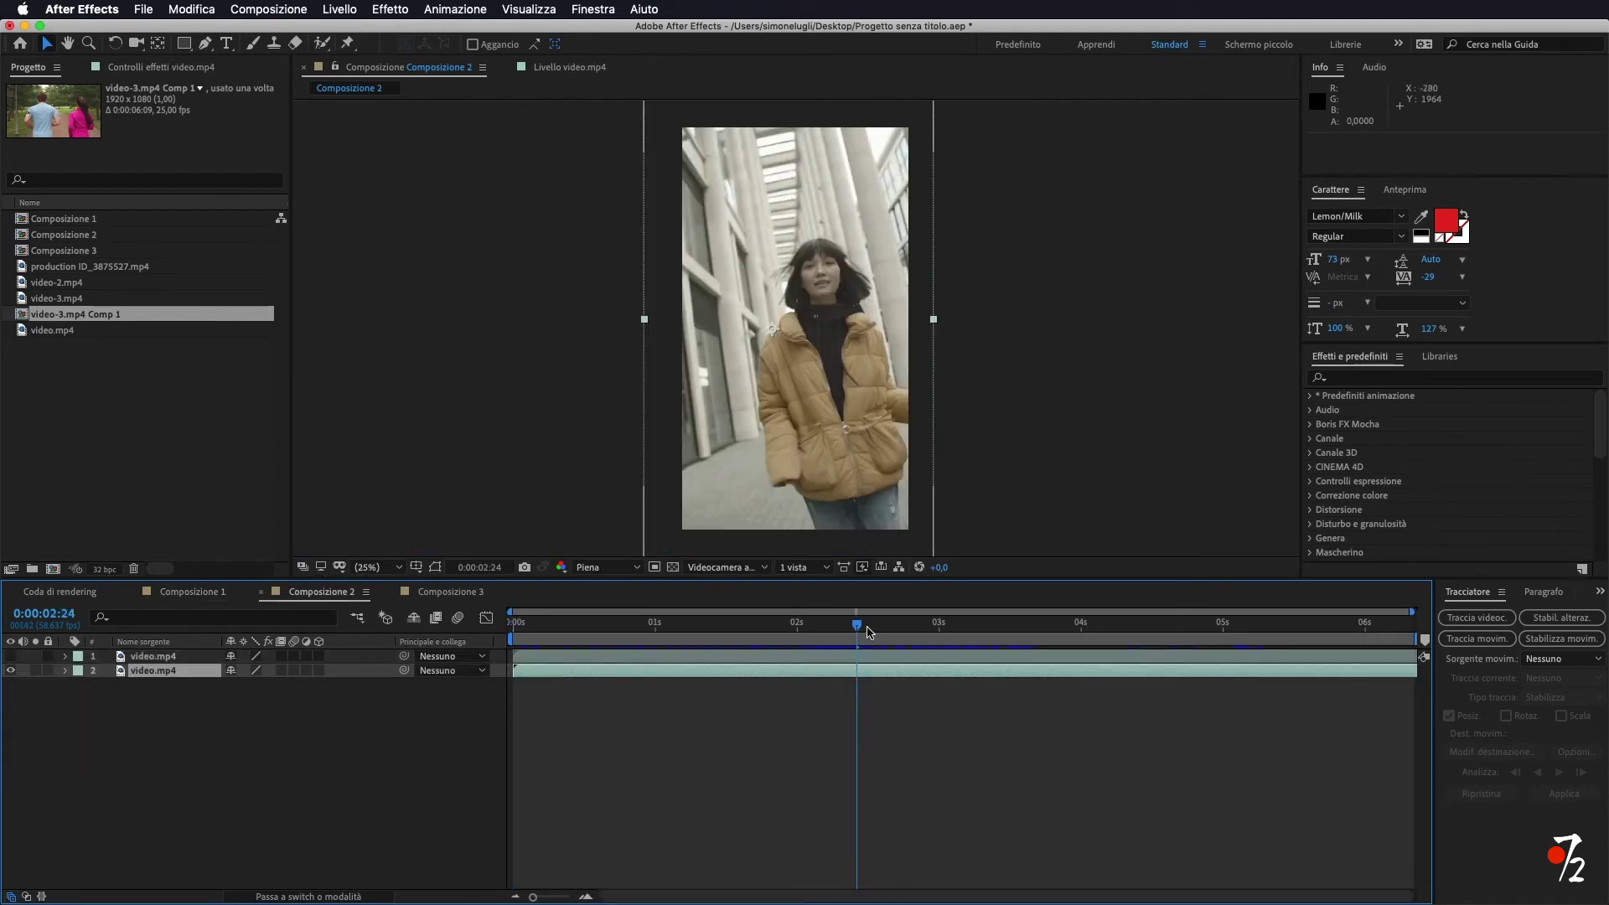
Play the walking girl clip in Composizione 2 from its first frame.
{"action": "left_click_drag", "start_coordinate": [859, 626], "coordinate": [514, 624]}
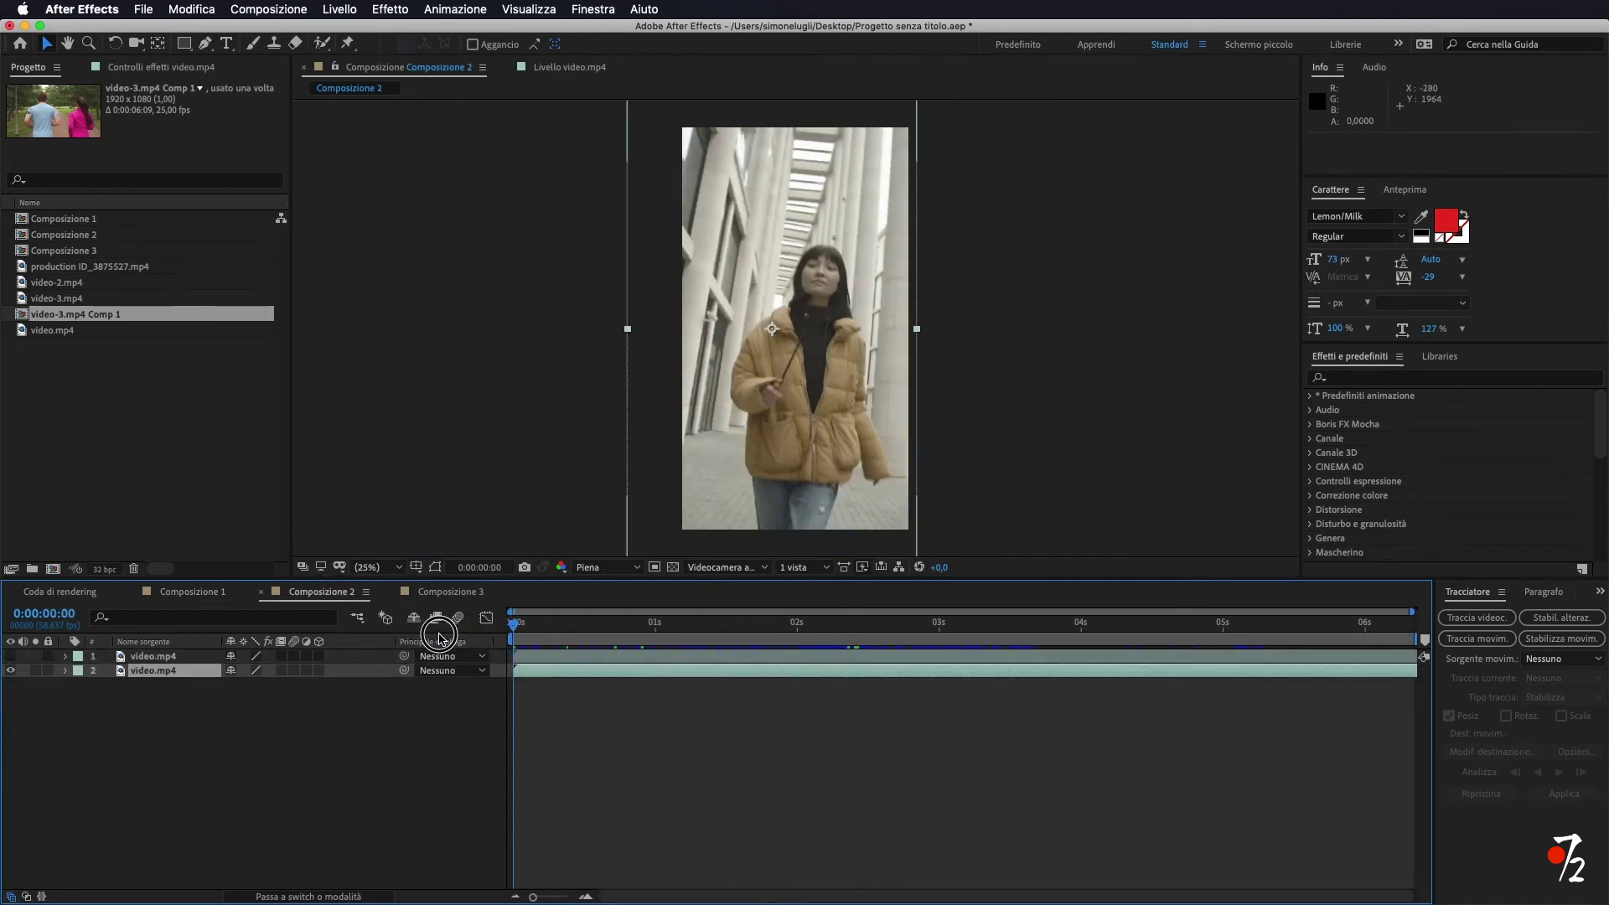
{"action": "key", "text": "space"}
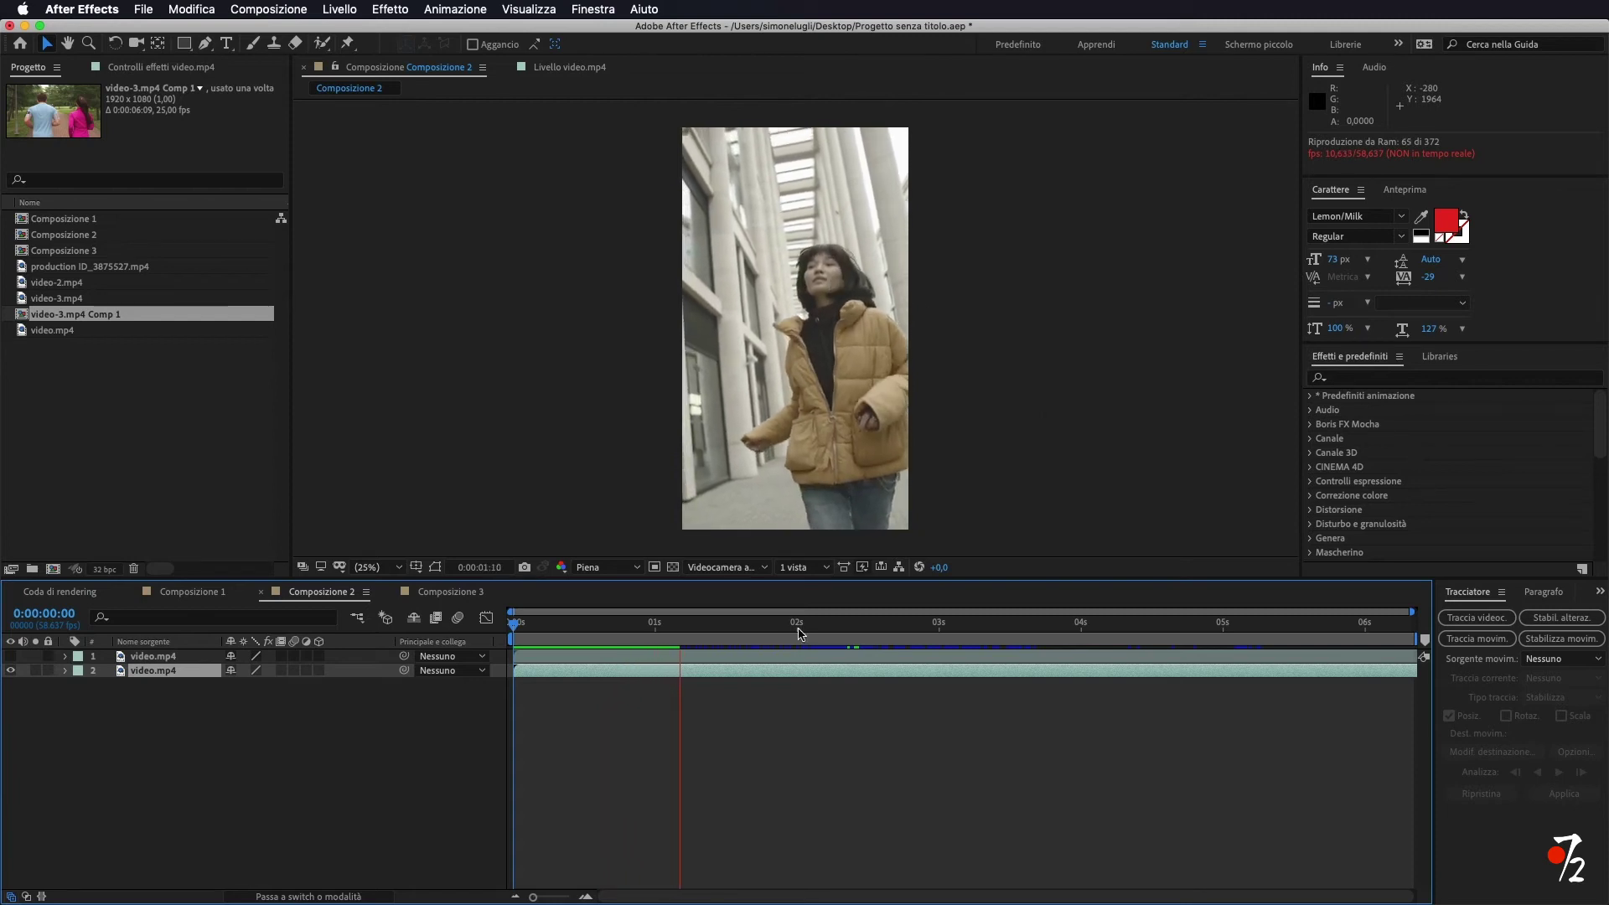
{"action": "key", "text": "space"}
Replay the walking girl clip from the start at Un quarto preview resolution.
{"action": "left_click", "coordinate": [601, 567]}
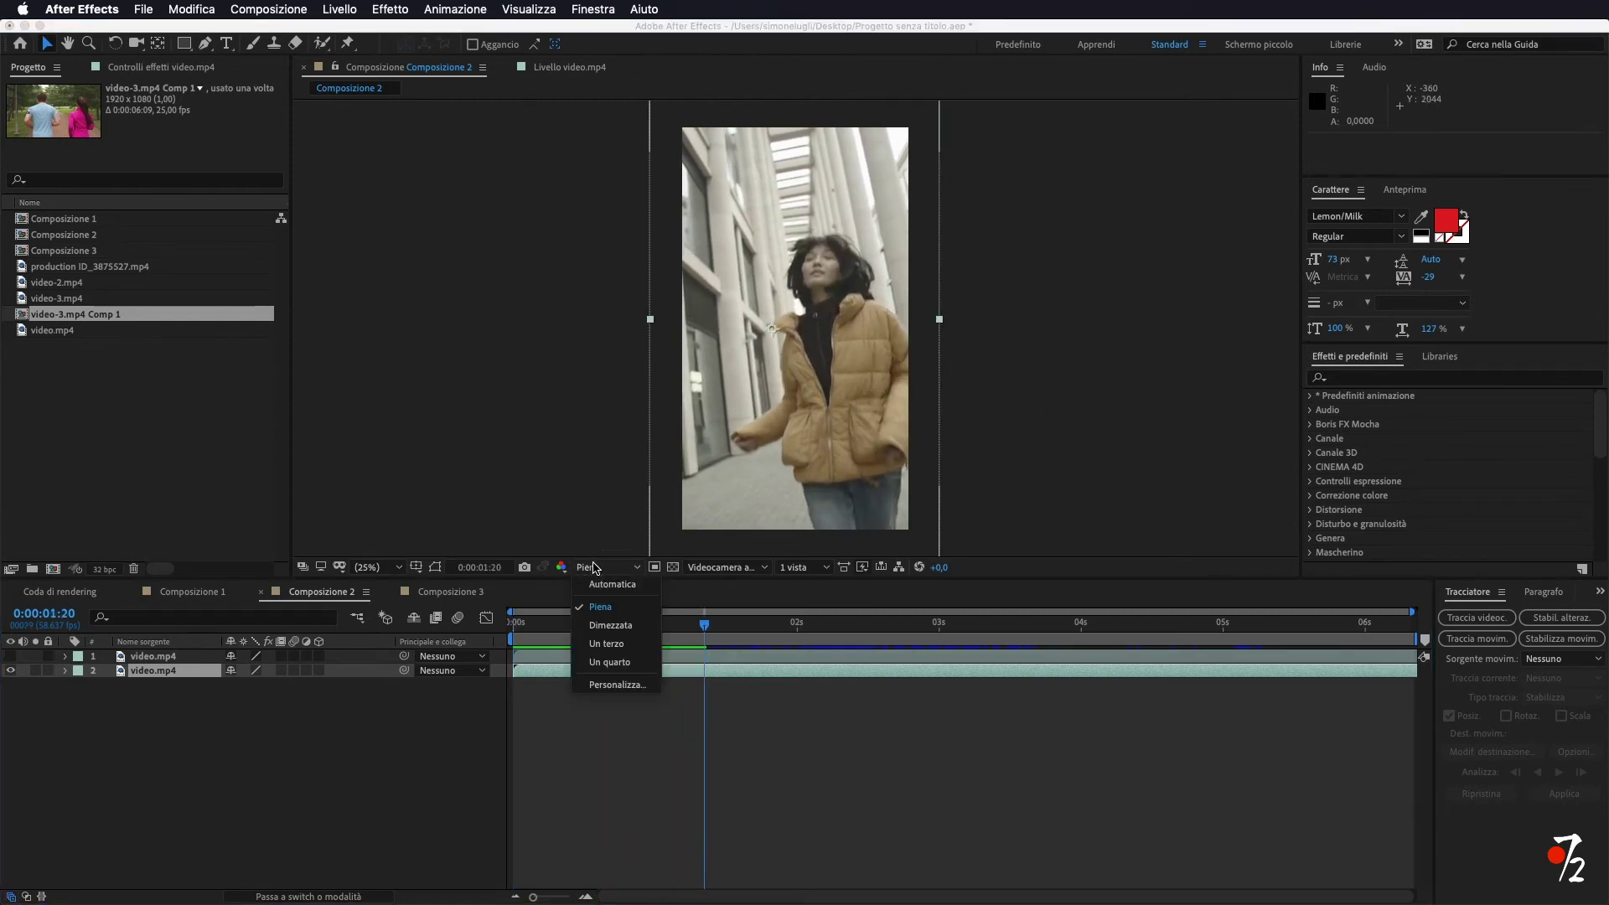
{"action": "left_click", "coordinate": [616, 622]}
{"action": "left_click_drag", "start_coordinate": [713, 621], "coordinate": [490, 638]}
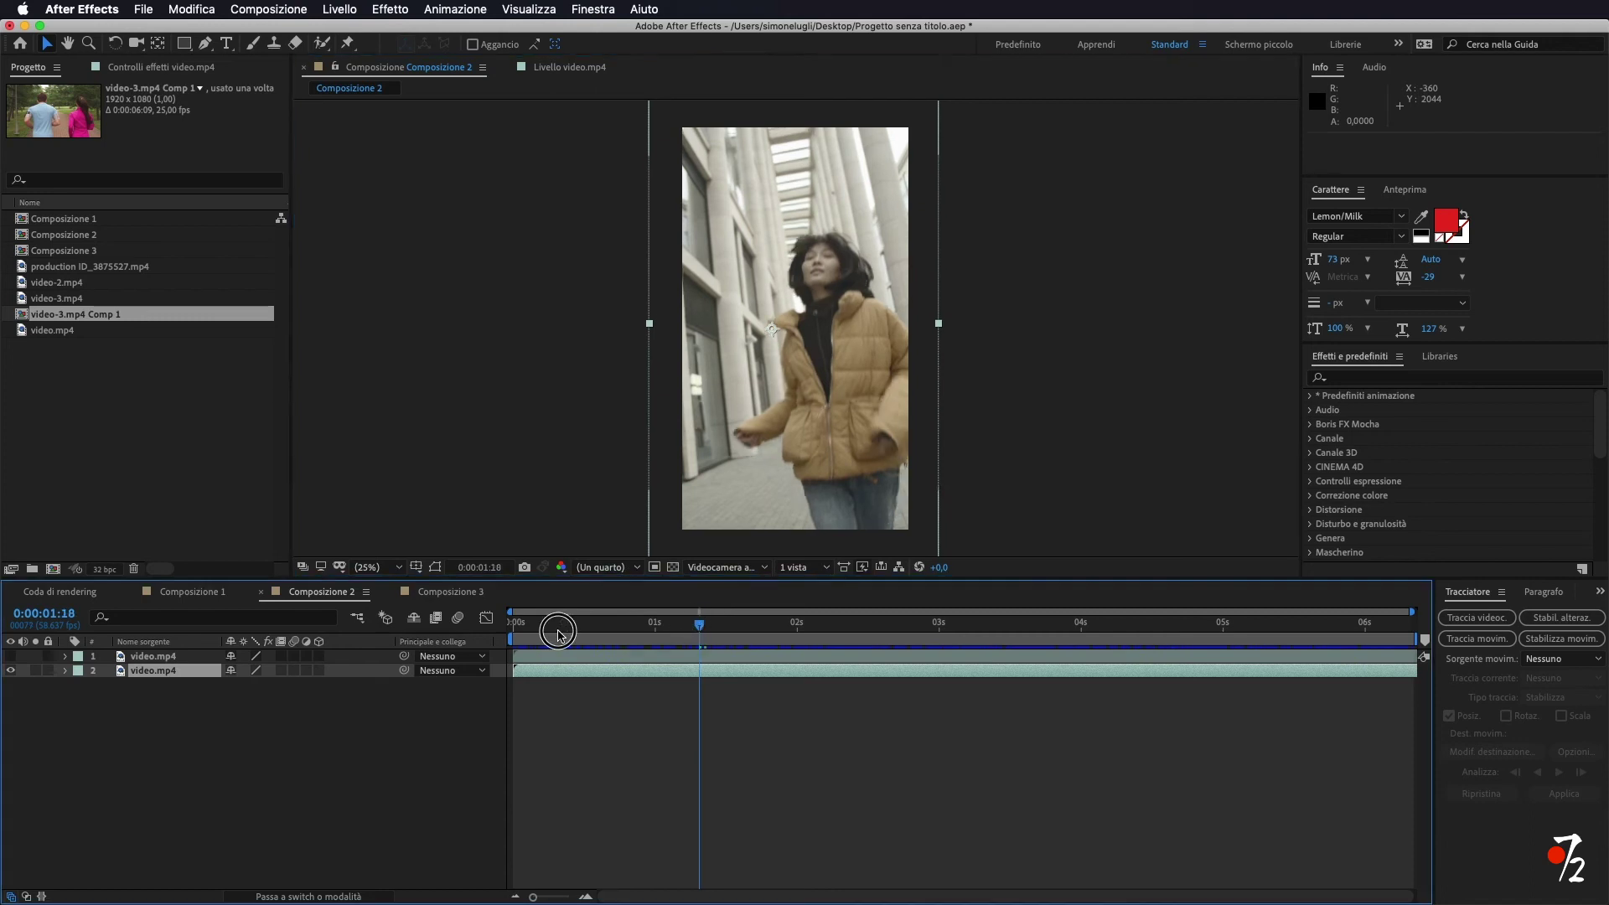
{"action": "key", "text": "space"}
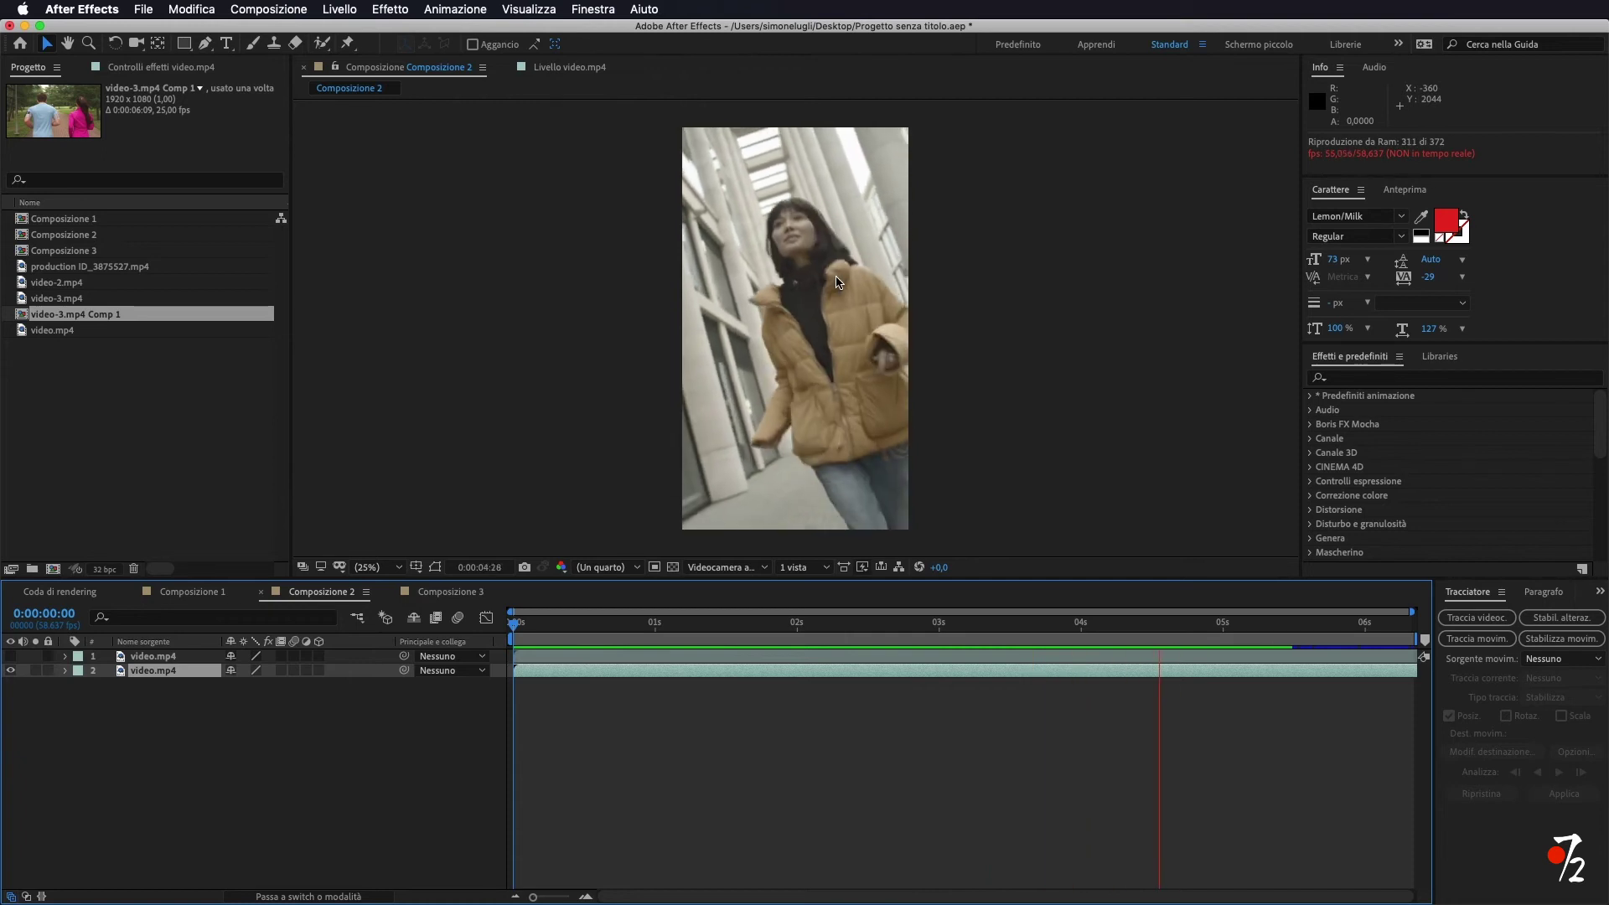
{"action": "key", "text": "space"}
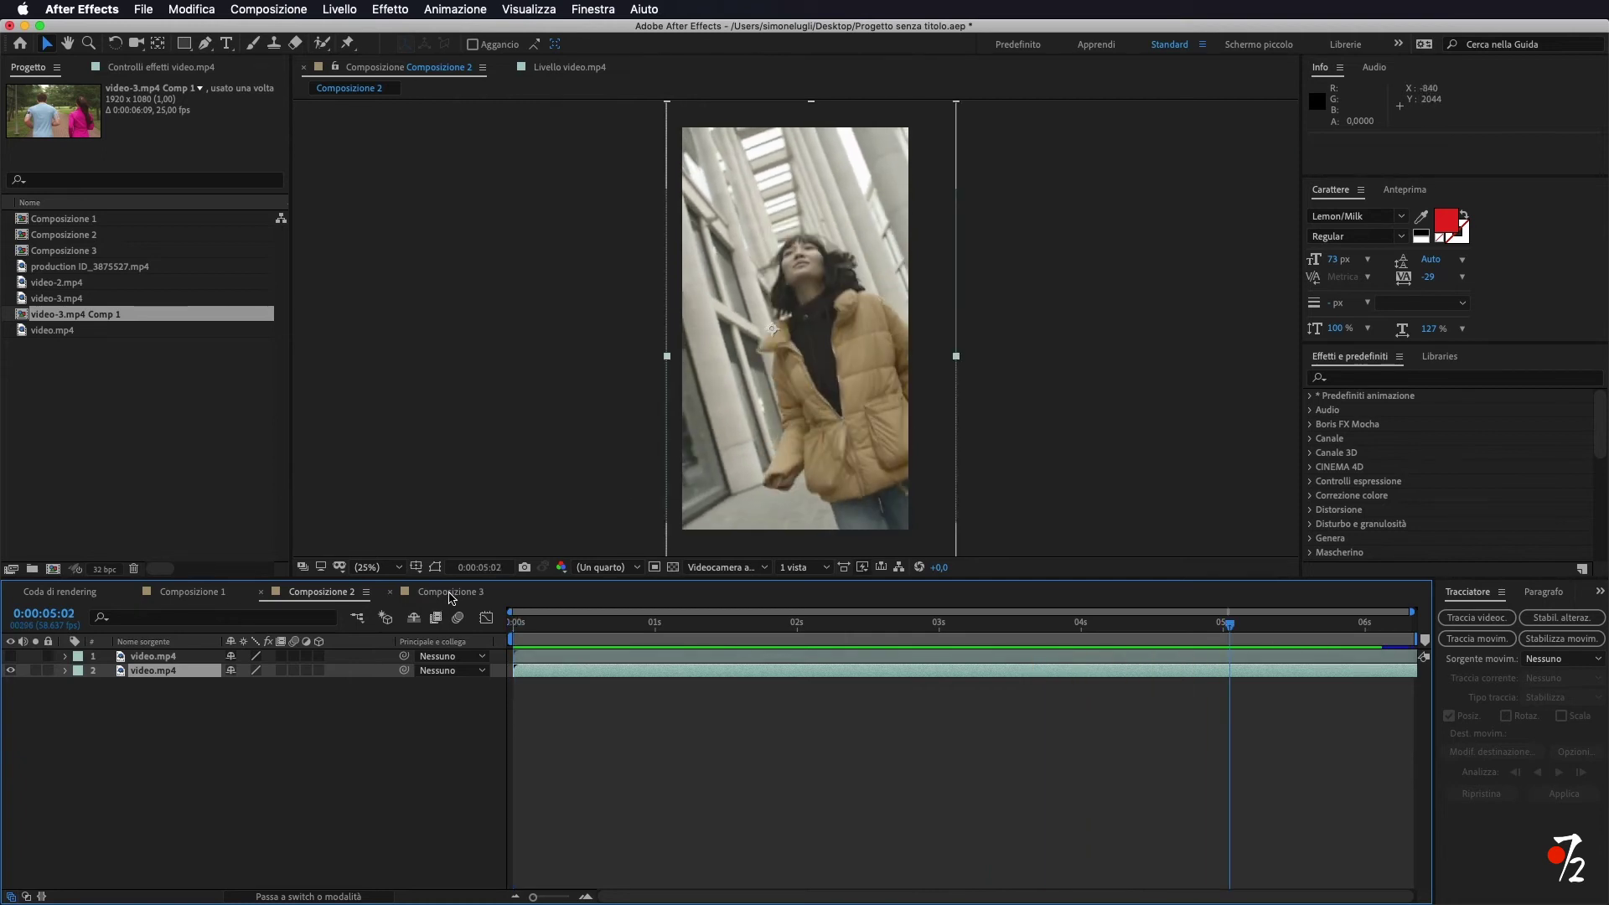
{"action": "left_click", "coordinate": [450, 592]}
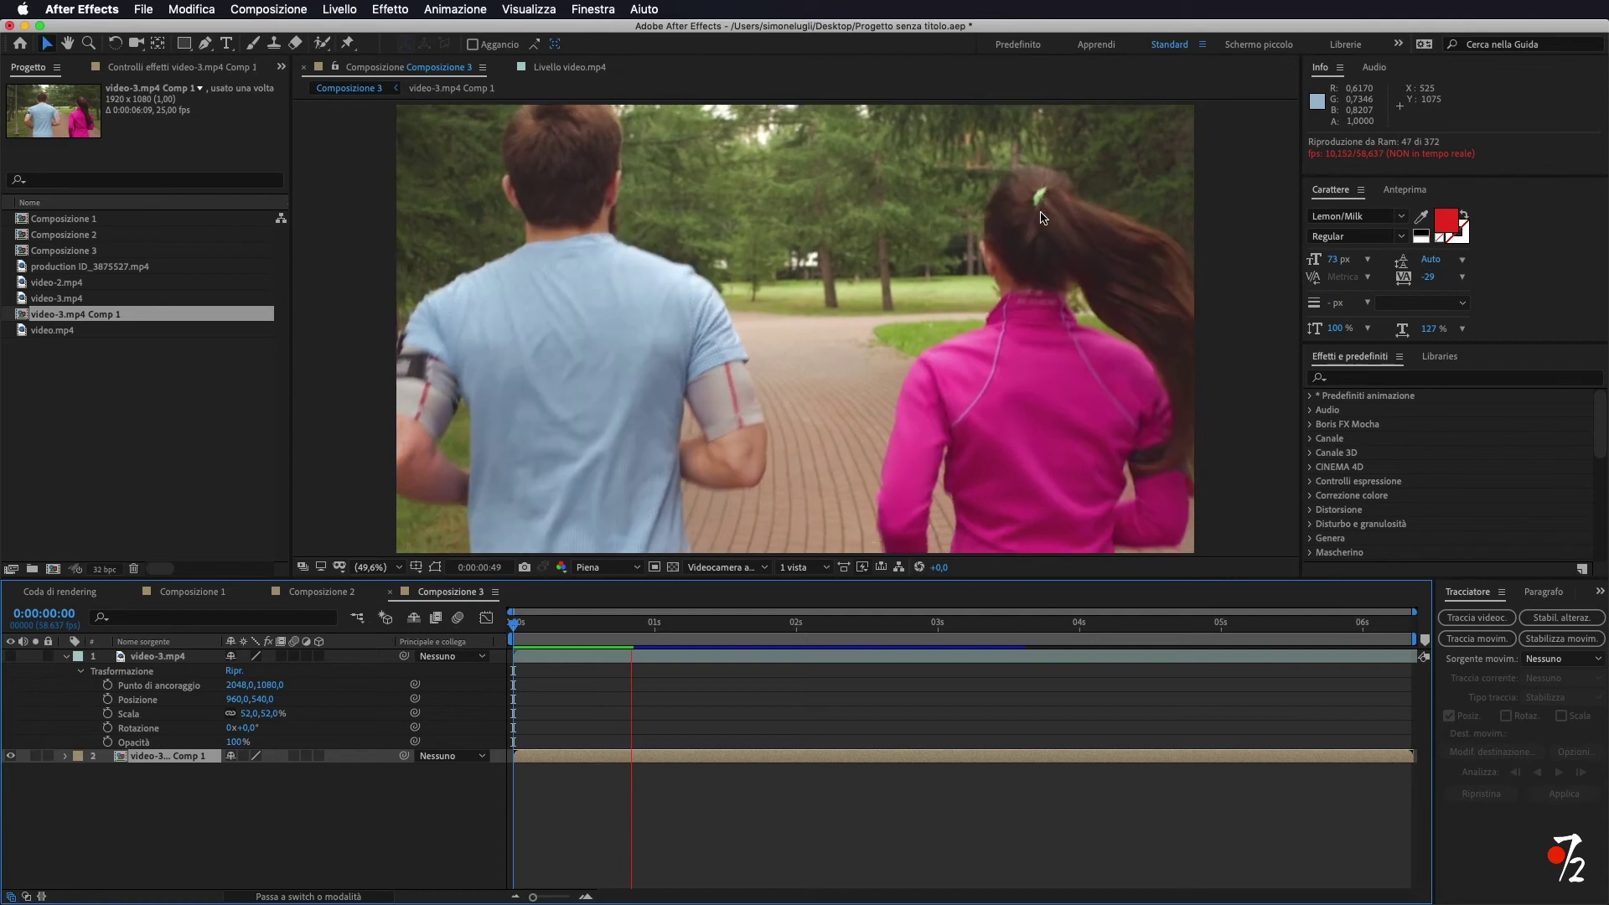
Turn on Righelli and drag a horizontal and a vertical guide toward the hair band.
{"action": "key", "text": "space"}
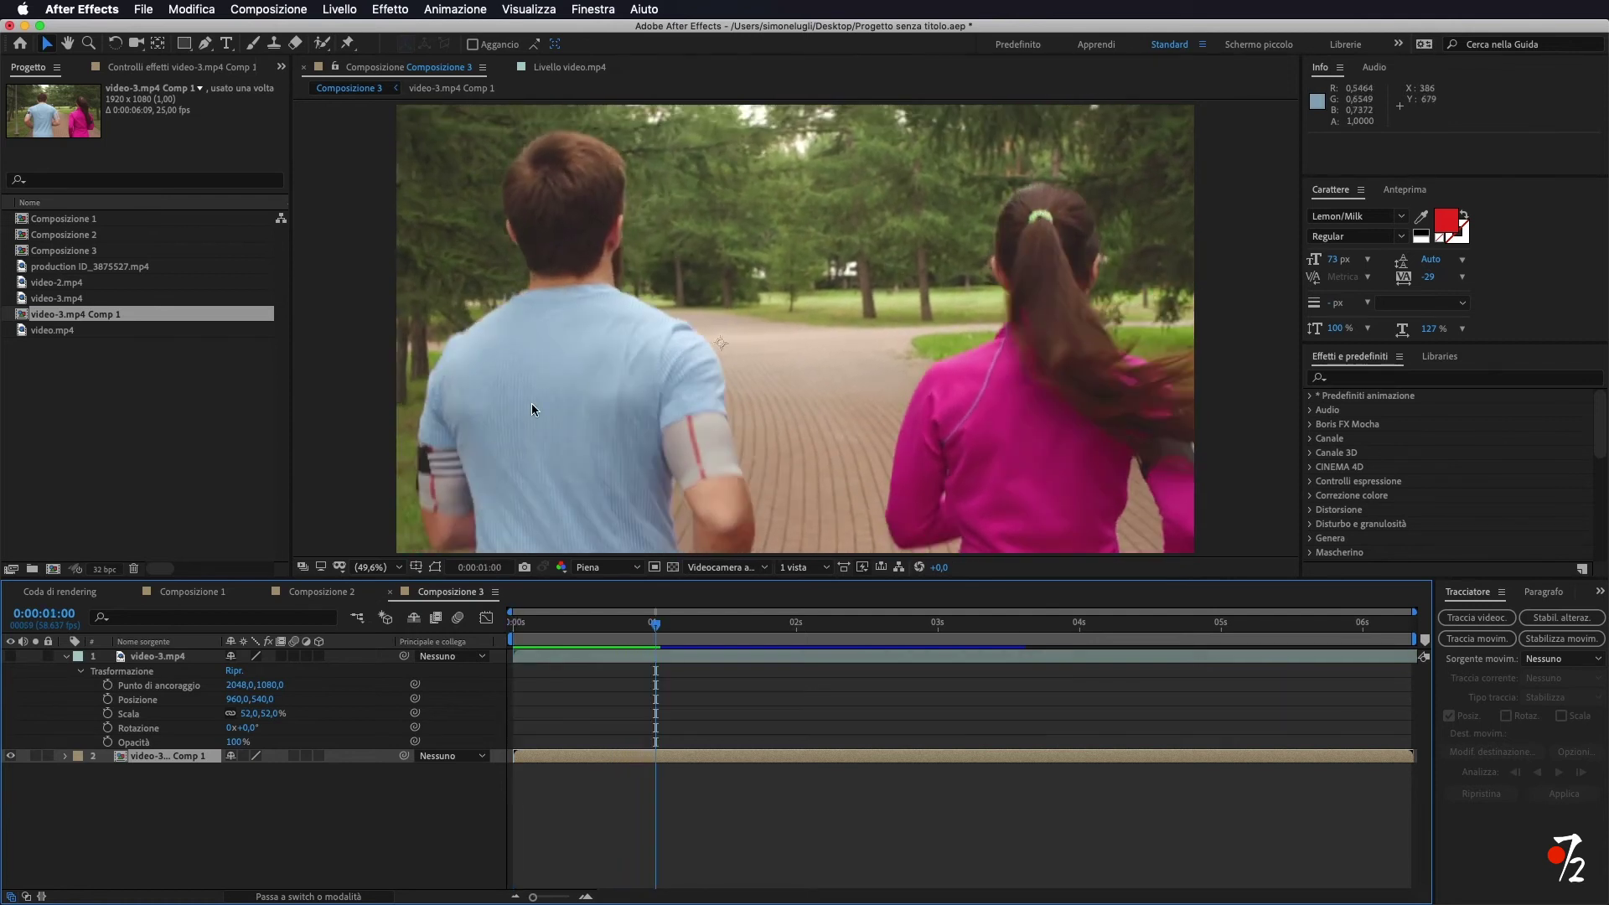
{"action": "left_click", "coordinate": [417, 569]}
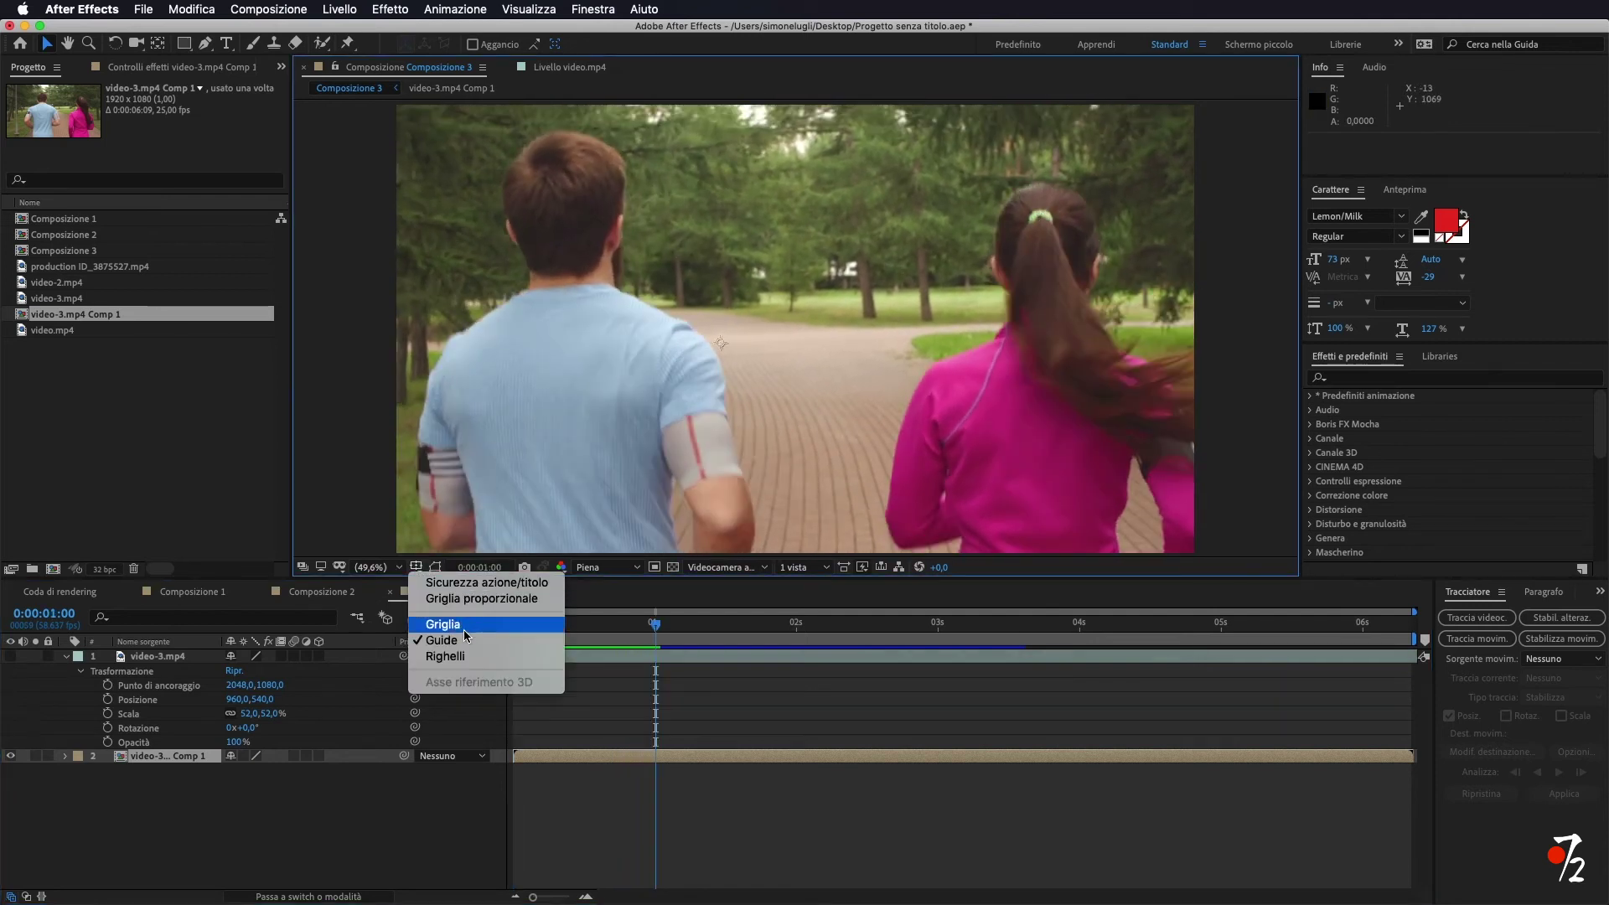
{"action": "left_click", "coordinate": [478, 659]}
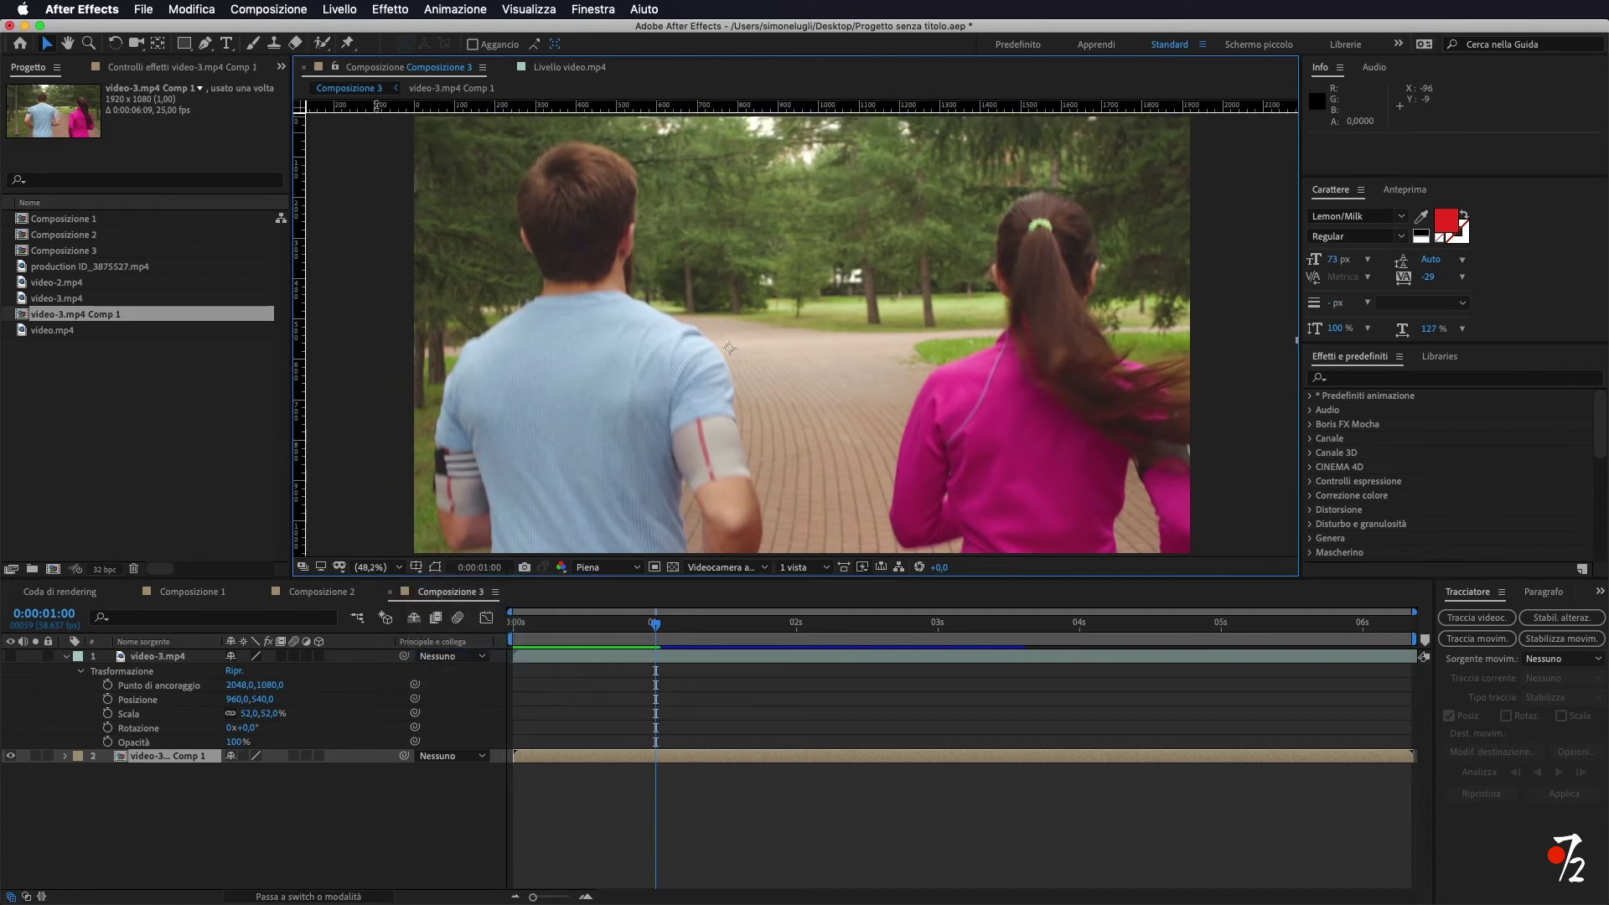
{"action": "left_click_drag", "start_coordinate": [972, 109], "coordinate": [976, 222]}
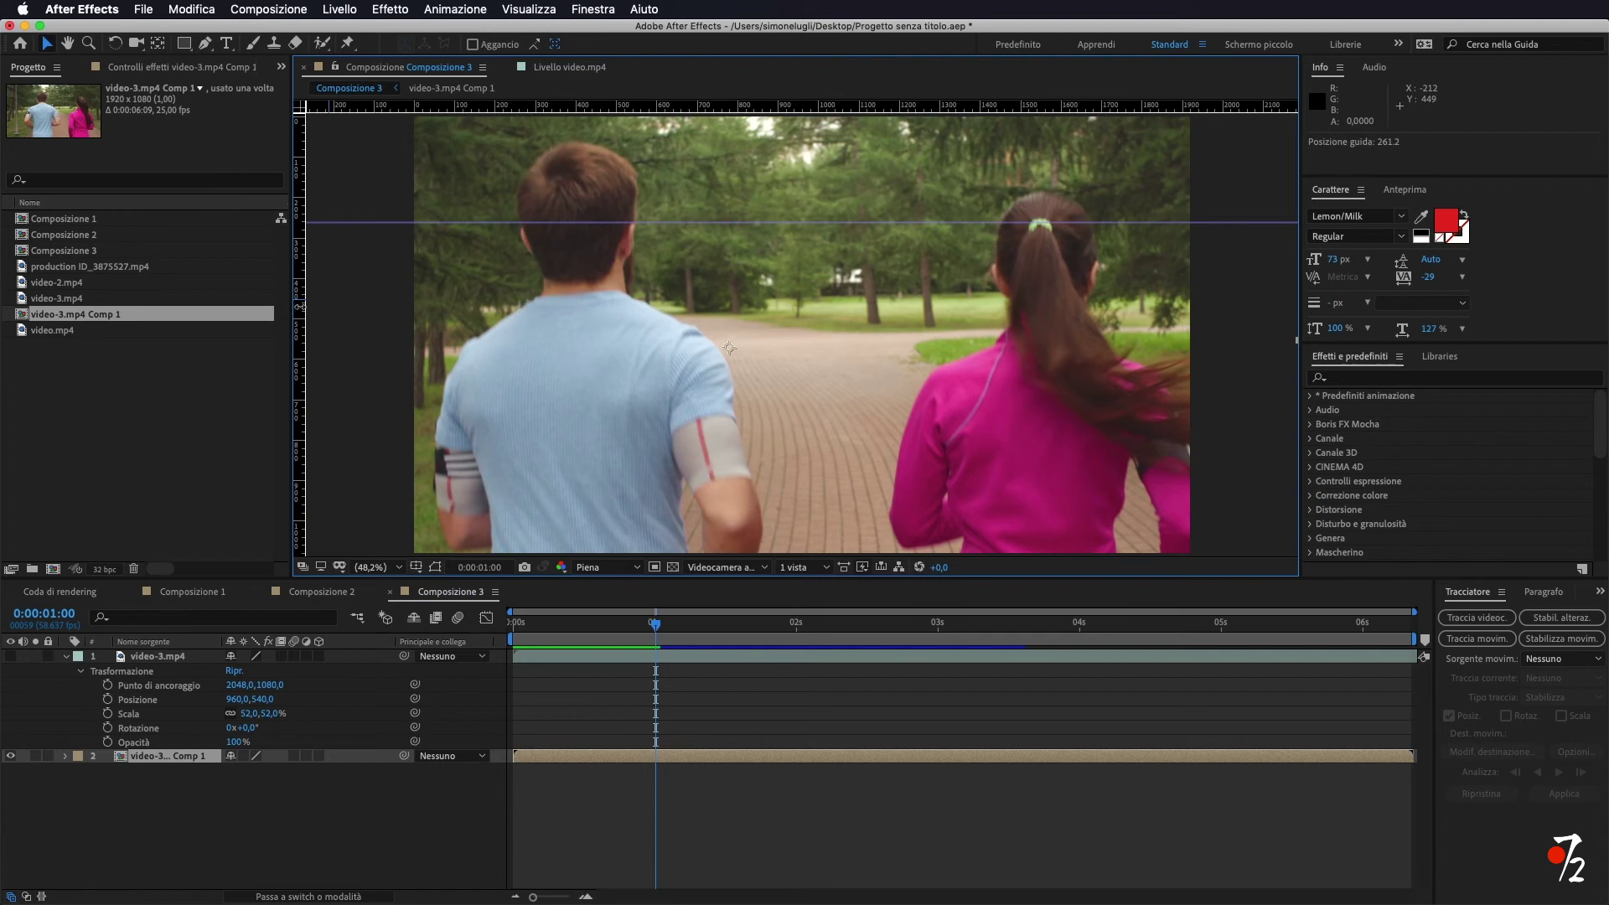
{"action": "left_click_drag", "start_coordinate": [311, 310], "coordinate": [1042, 314]}
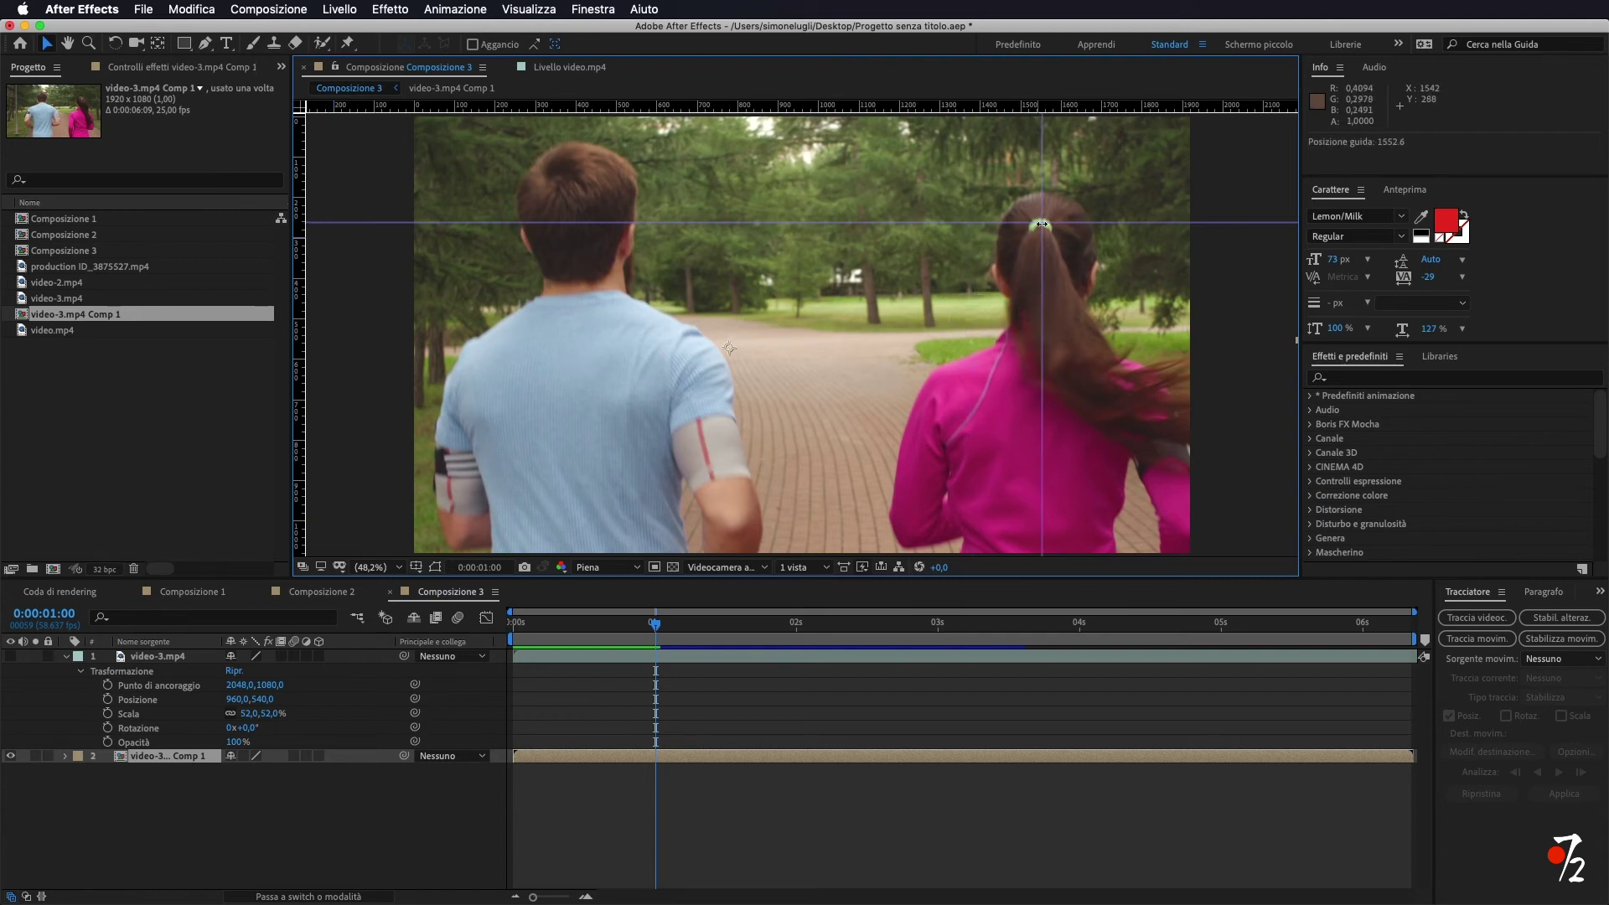
Scrub the joggers clip, moving the horizontal guide onto the hair band to compare frames.
{"action": "mouse_move", "coordinate": [652, 622]}
{"action": "left_mouse_down"}
{"action": "mouse_move", "coordinate": [610, 635]}
{"action": "mouse_move", "coordinate": [755, 646]}
{"action": "left_mouse_up"}
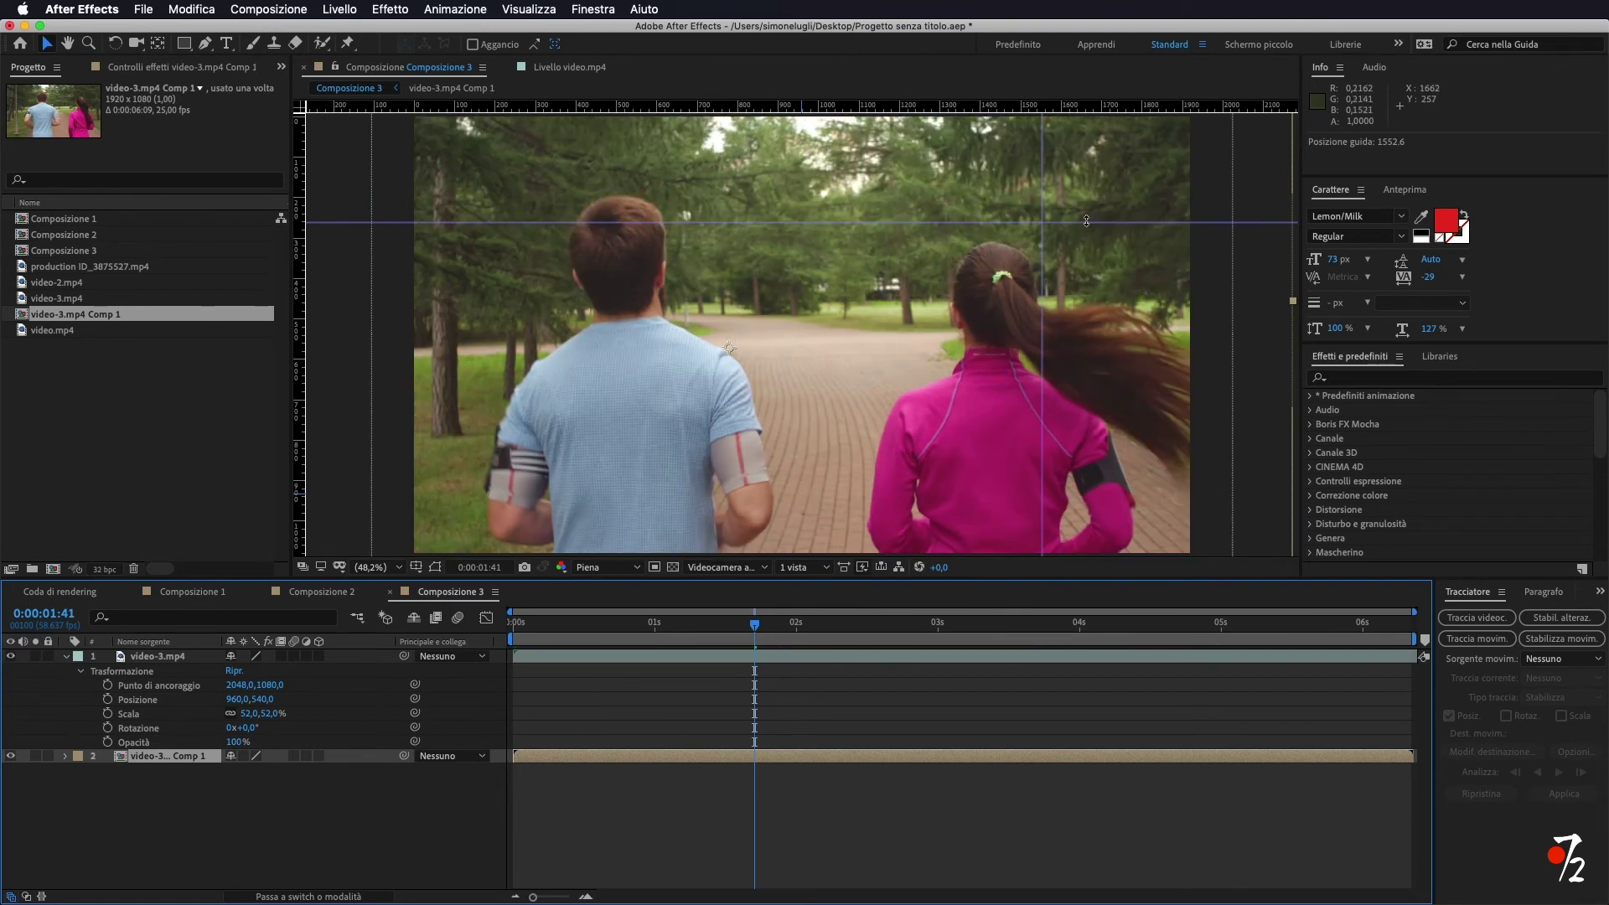
{"action": "mouse_move", "coordinate": [1087, 221]}
{"action": "left_mouse_down"}
{"action": "mouse_move", "coordinate": [1070, 273]}
{"action": "mouse_move", "coordinate": [1006, 241]}
{"action": "mouse_move", "coordinate": [1002, 258]}
{"action": "left_mouse_up"}
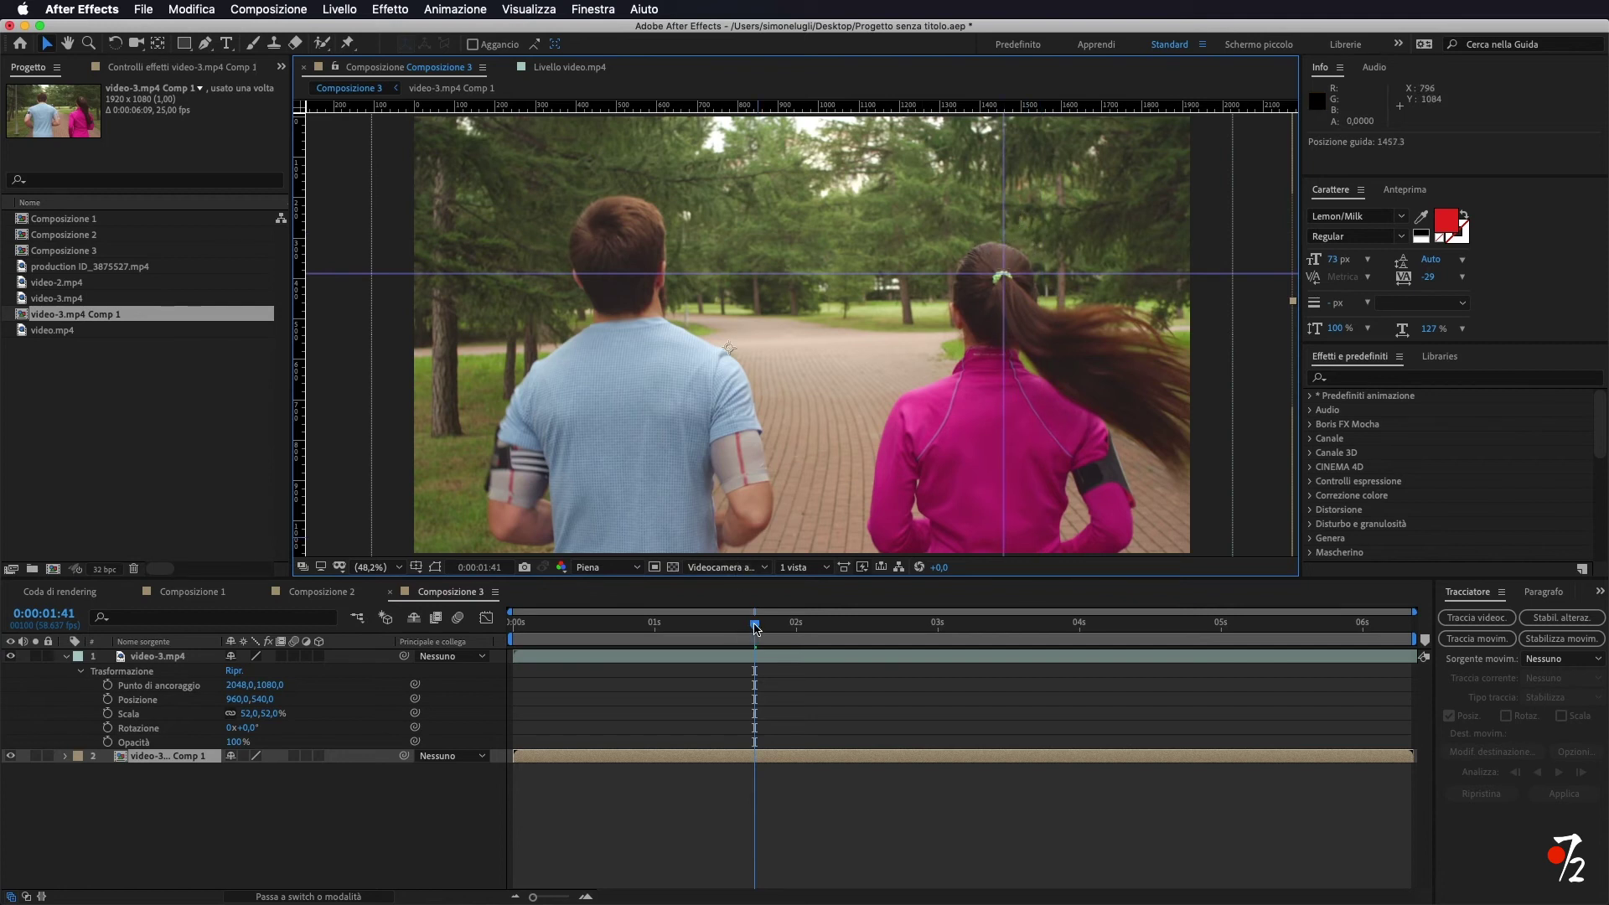
{"action": "left_click_drag", "start_coordinate": [754, 627], "coordinate": [731, 629]}
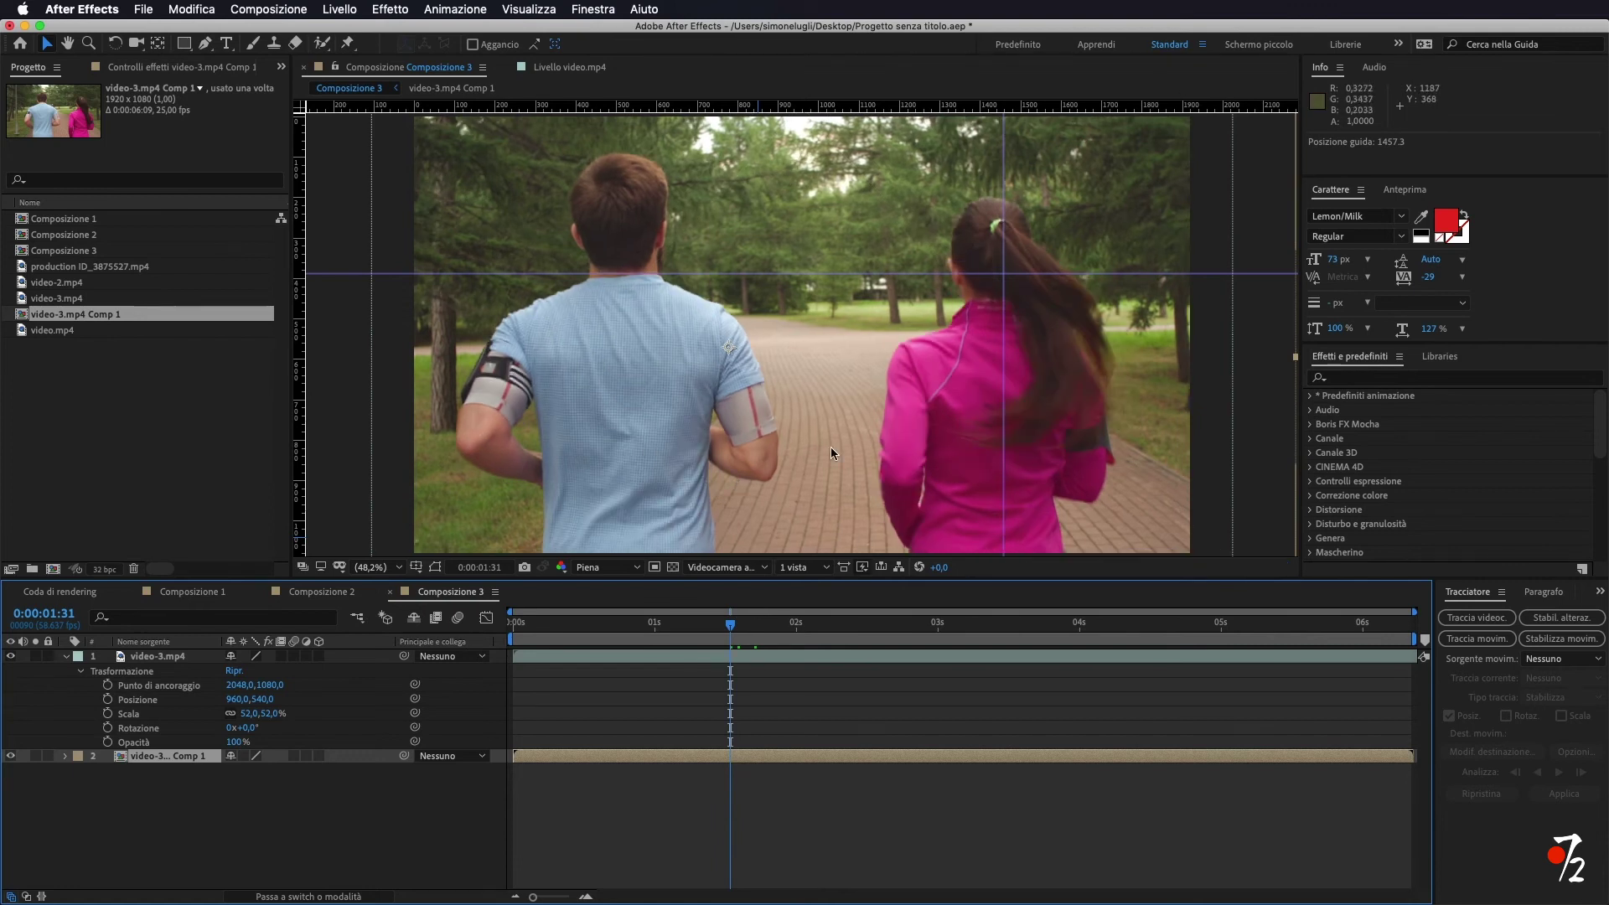
{"action": "left_click_drag", "start_coordinate": [734, 625], "coordinate": [701, 635]}
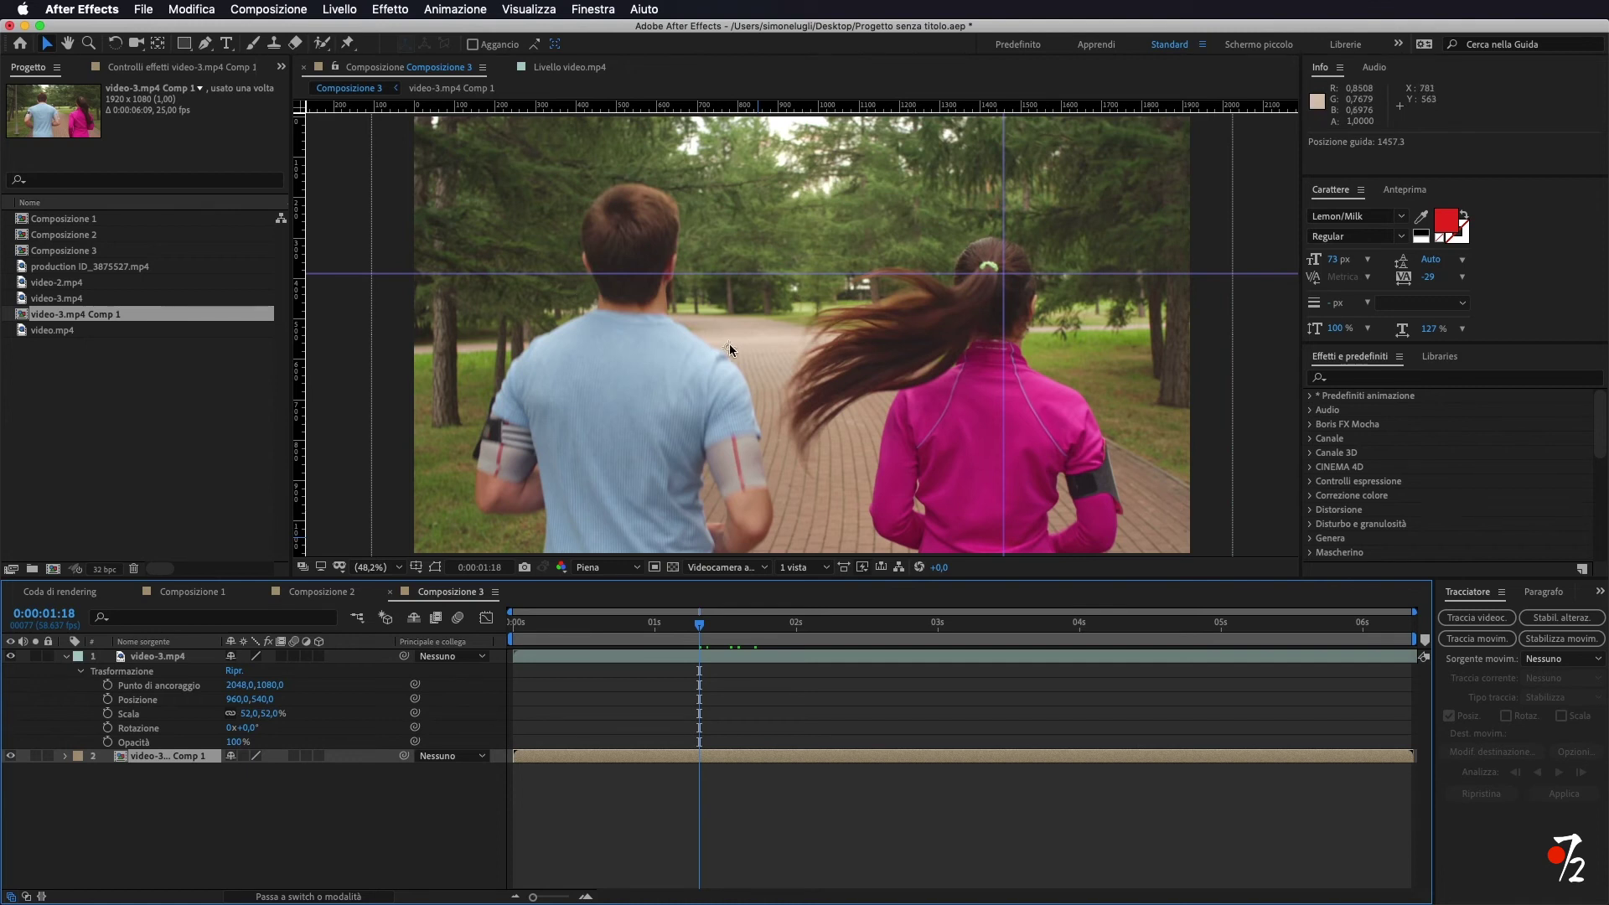
Hide joggers layer 1, drag both guides out, and preview the stabilized clip from the start.
{"action": "left_click", "coordinate": [754, 668]}
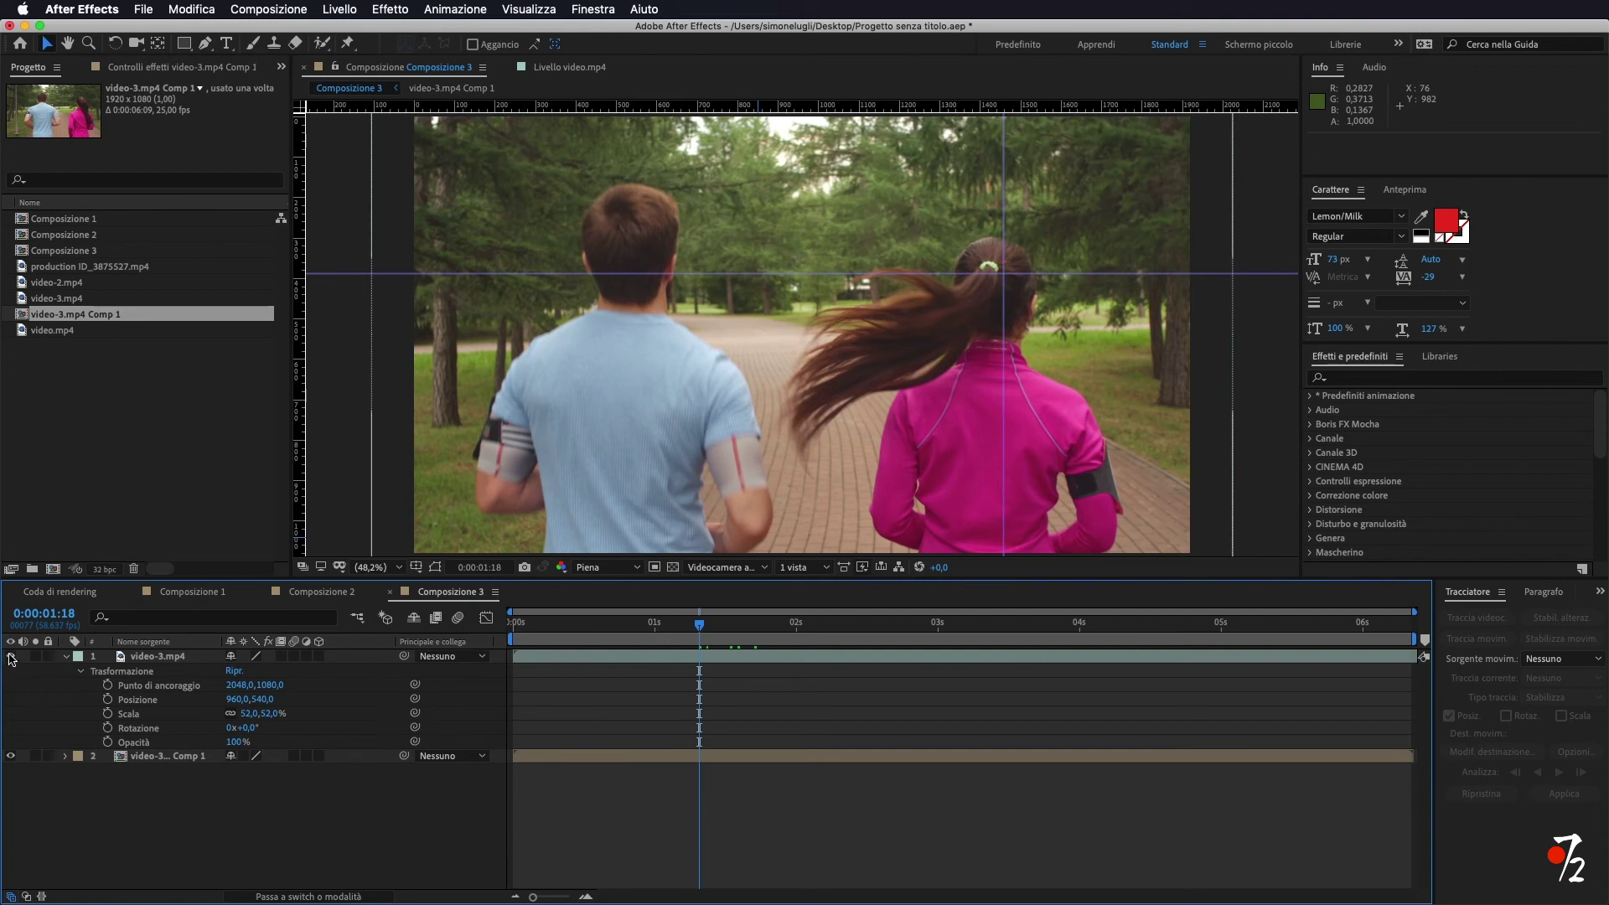
{"action": "left_click", "coordinate": [10, 656]}
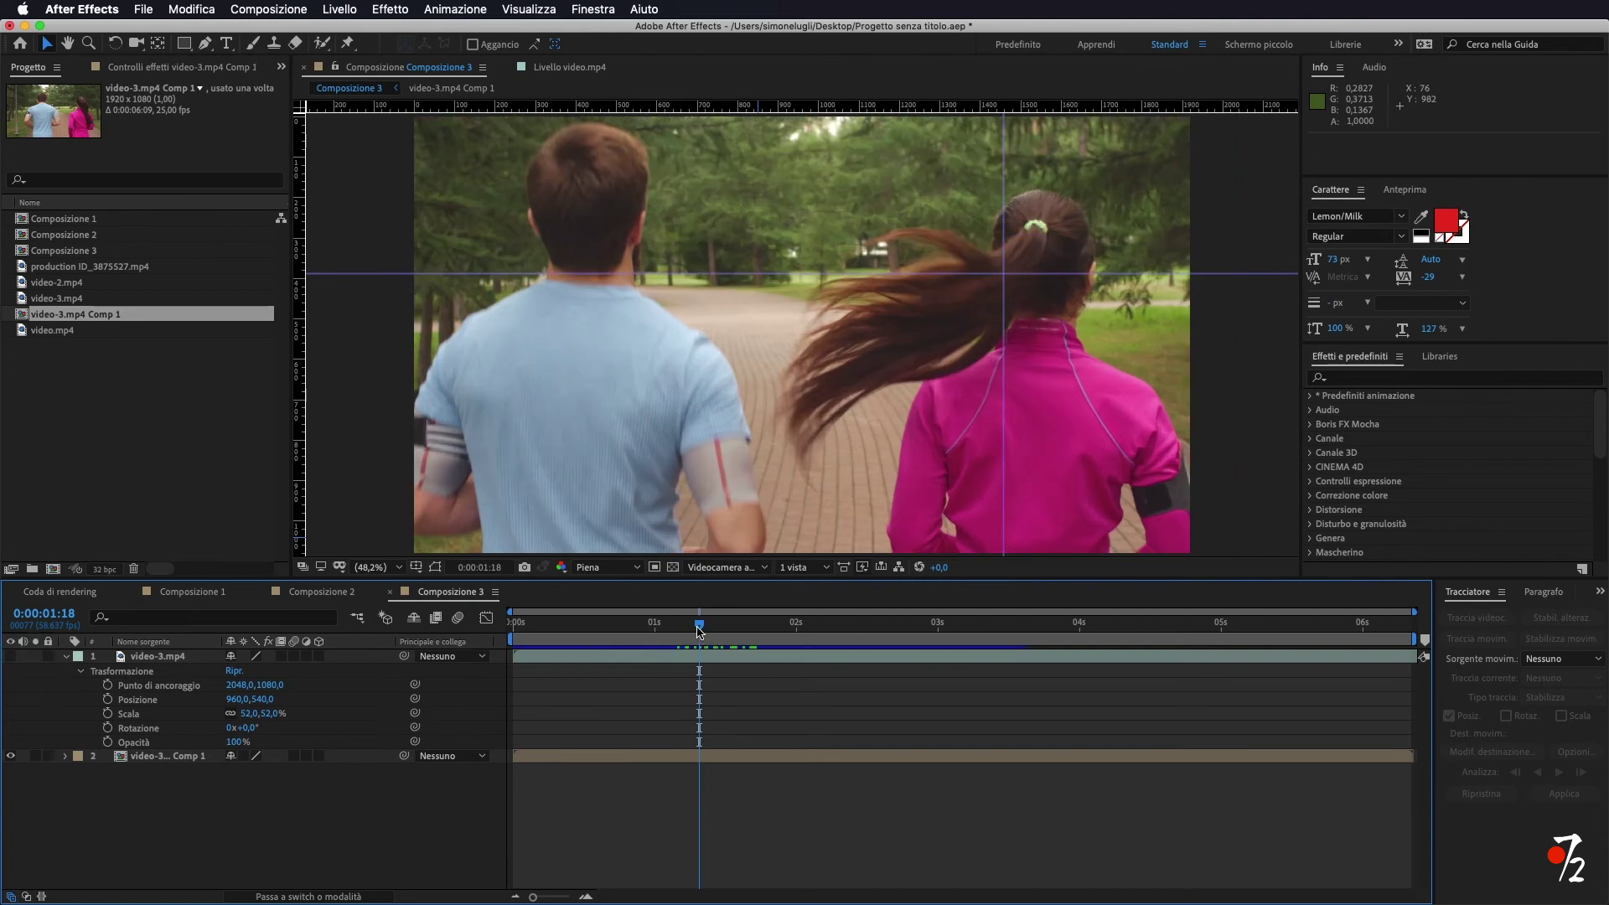
{"action": "left_click_drag", "start_coordinate": [697, 627], "coordinate": [515, 625]}
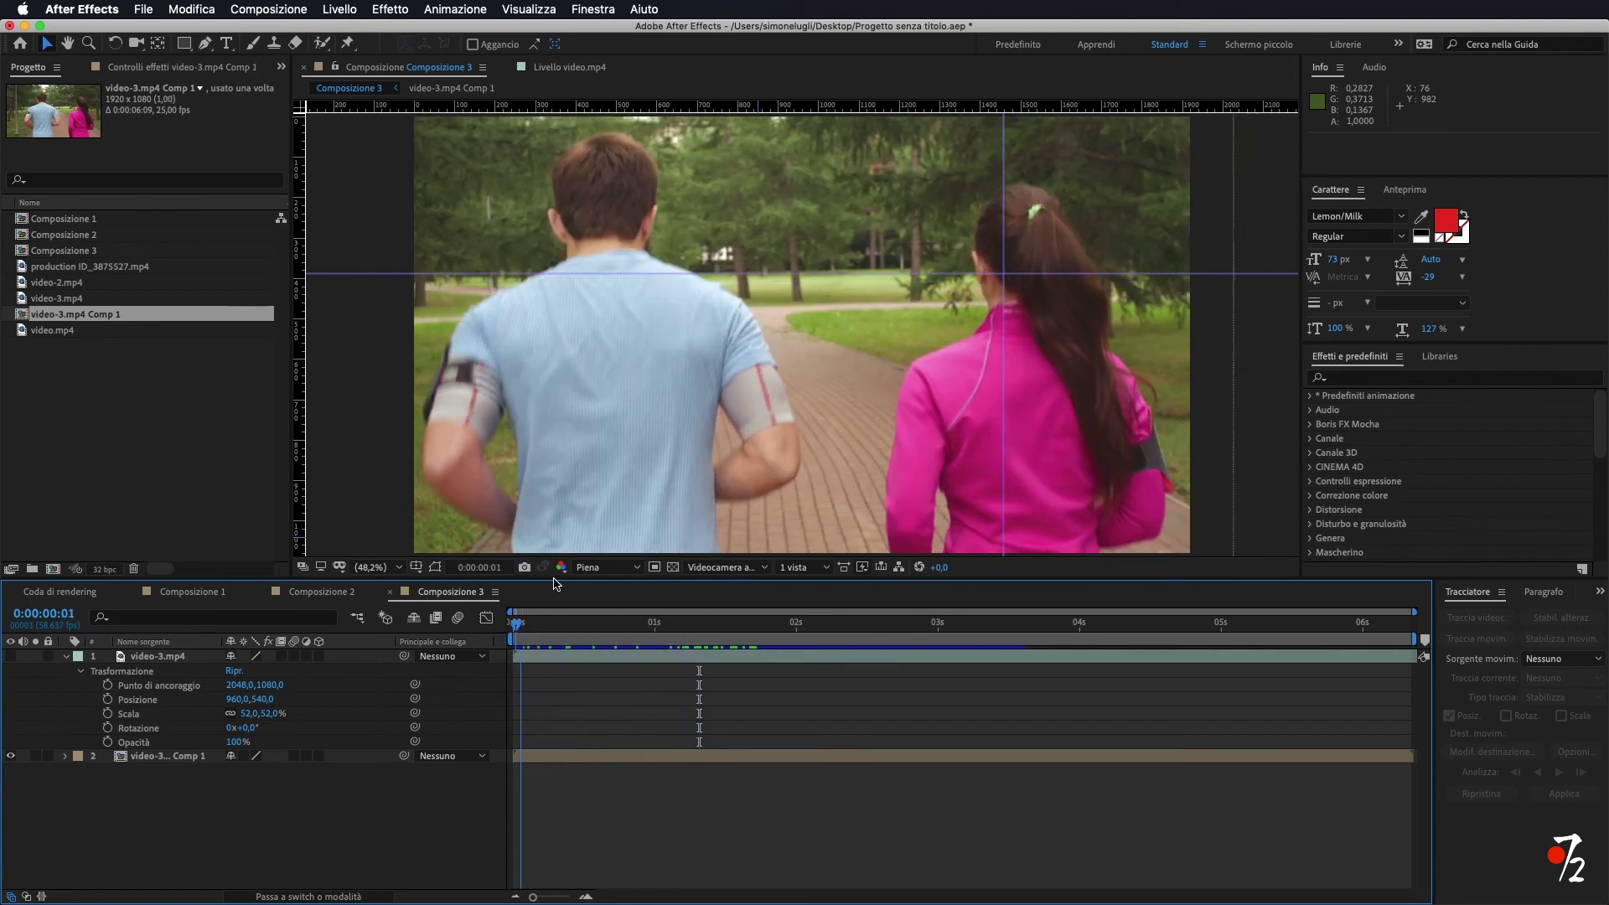
{"action": "left_click_drag", "start_coordinate": [828, 273], "coordinate": [799, 39]}
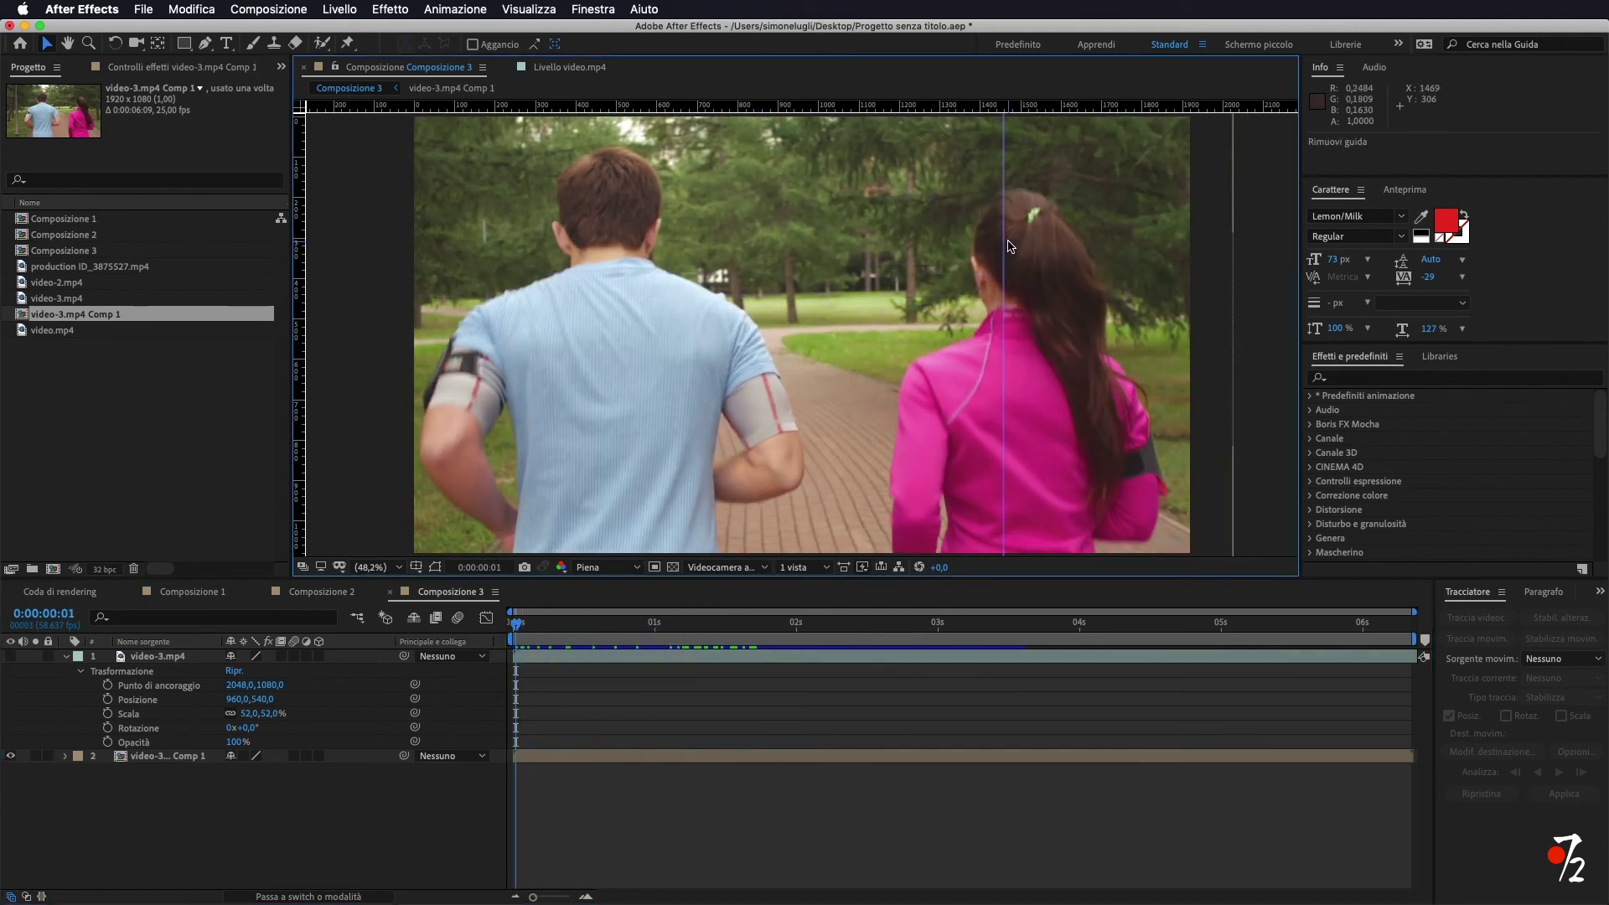
{"action": "left_click_drag", "start_coordinate": [1007, 245], "coordinate": [895, 800]}
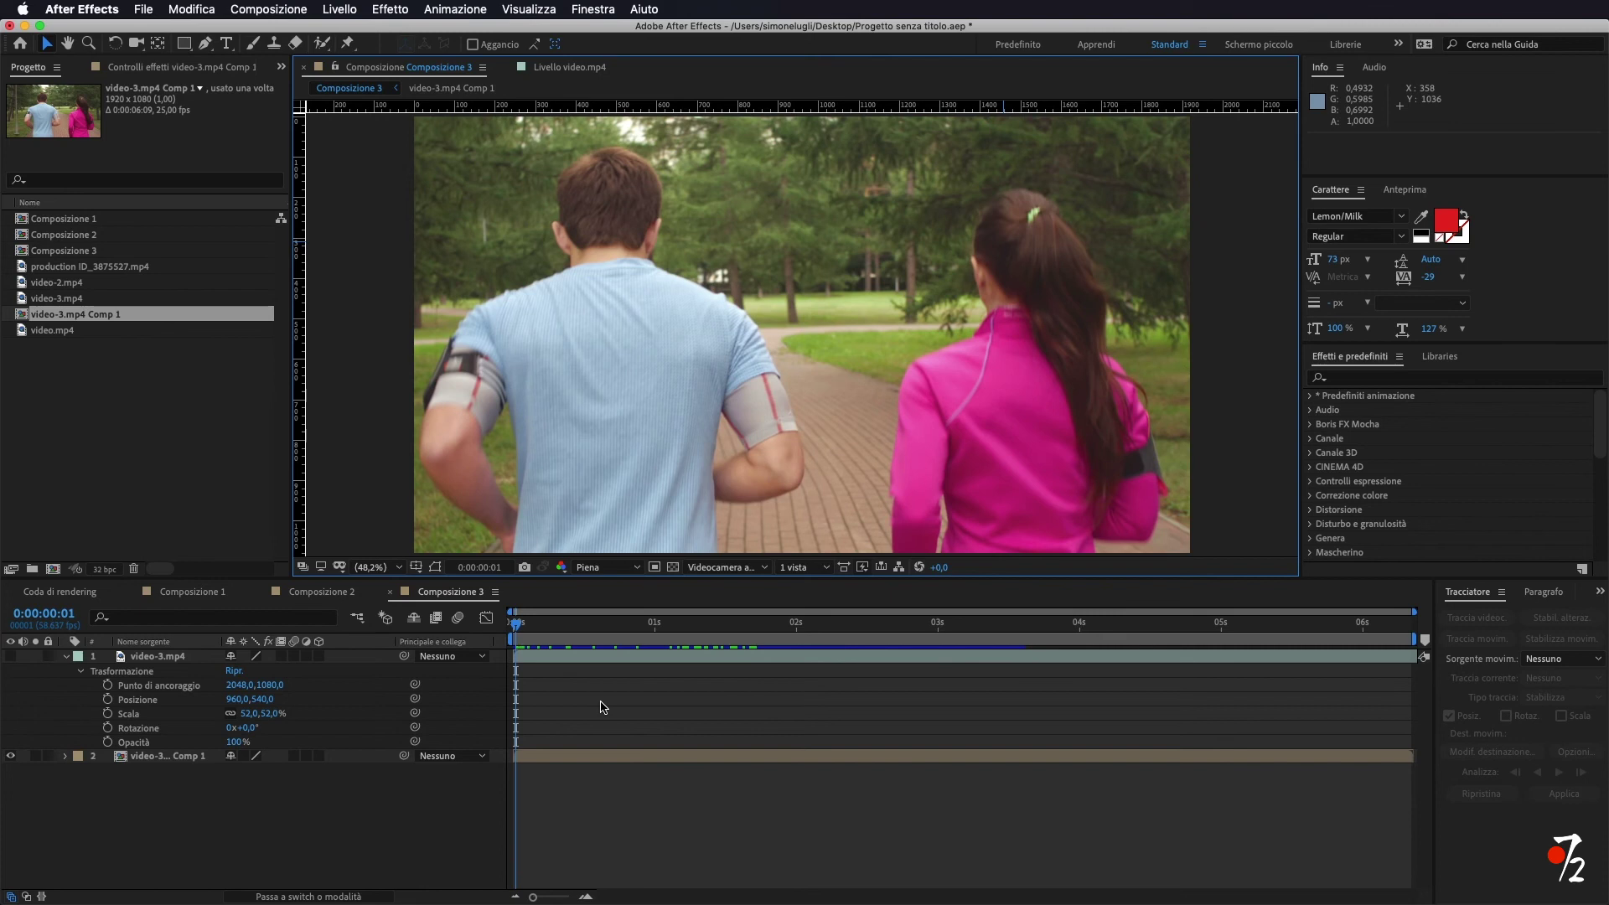
{"action": "key", "text": "space"}
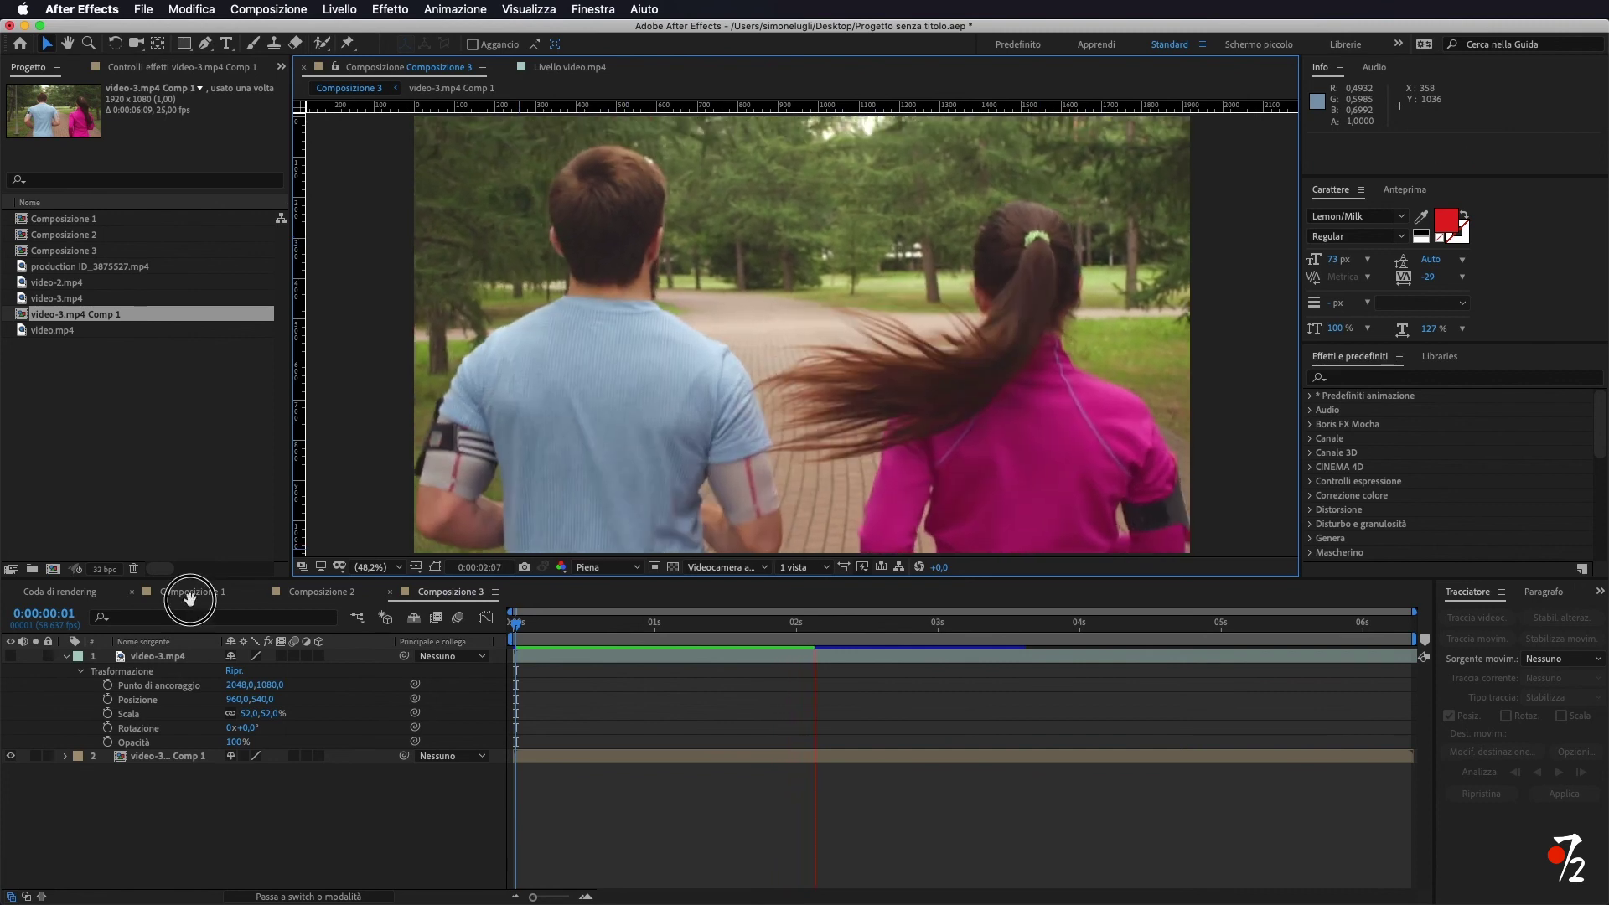
{"action": "left_click", "coordinate": [189, 592]}
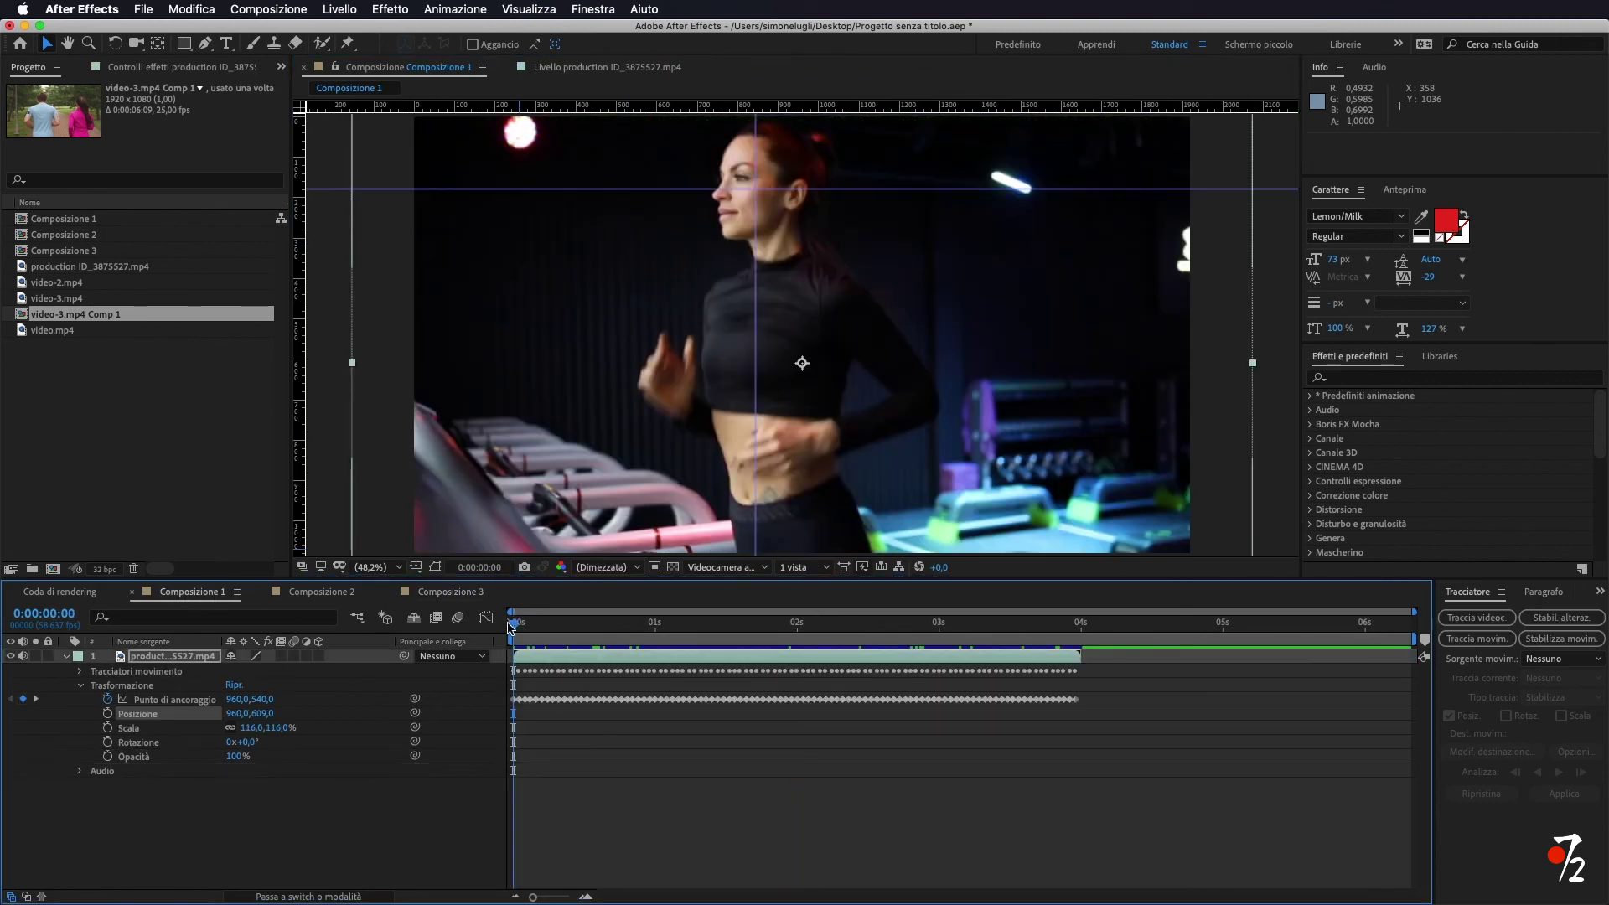
Play the stabilized treadmill runner clip, stop partway, and scrub back toward the start.
{"action": "key", "text": "space"}
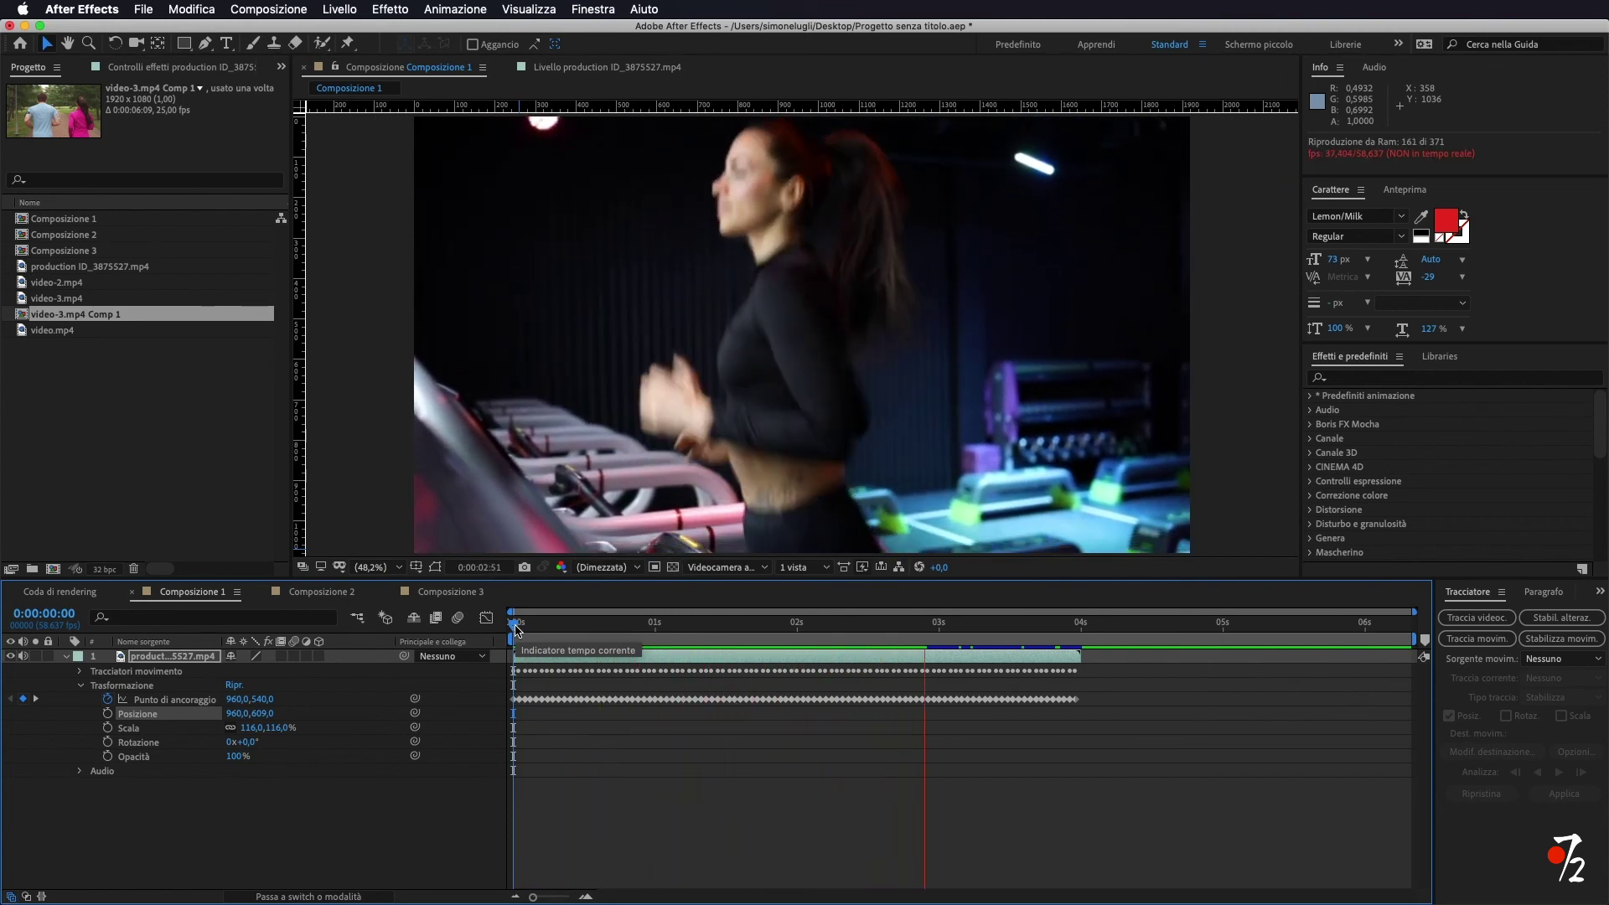
{"action": "left_click", "coordinate": [997, 616]}
{"action": "left_click_drag", "start_coordinate": [997, 616], "coordinate": [487, 647]}
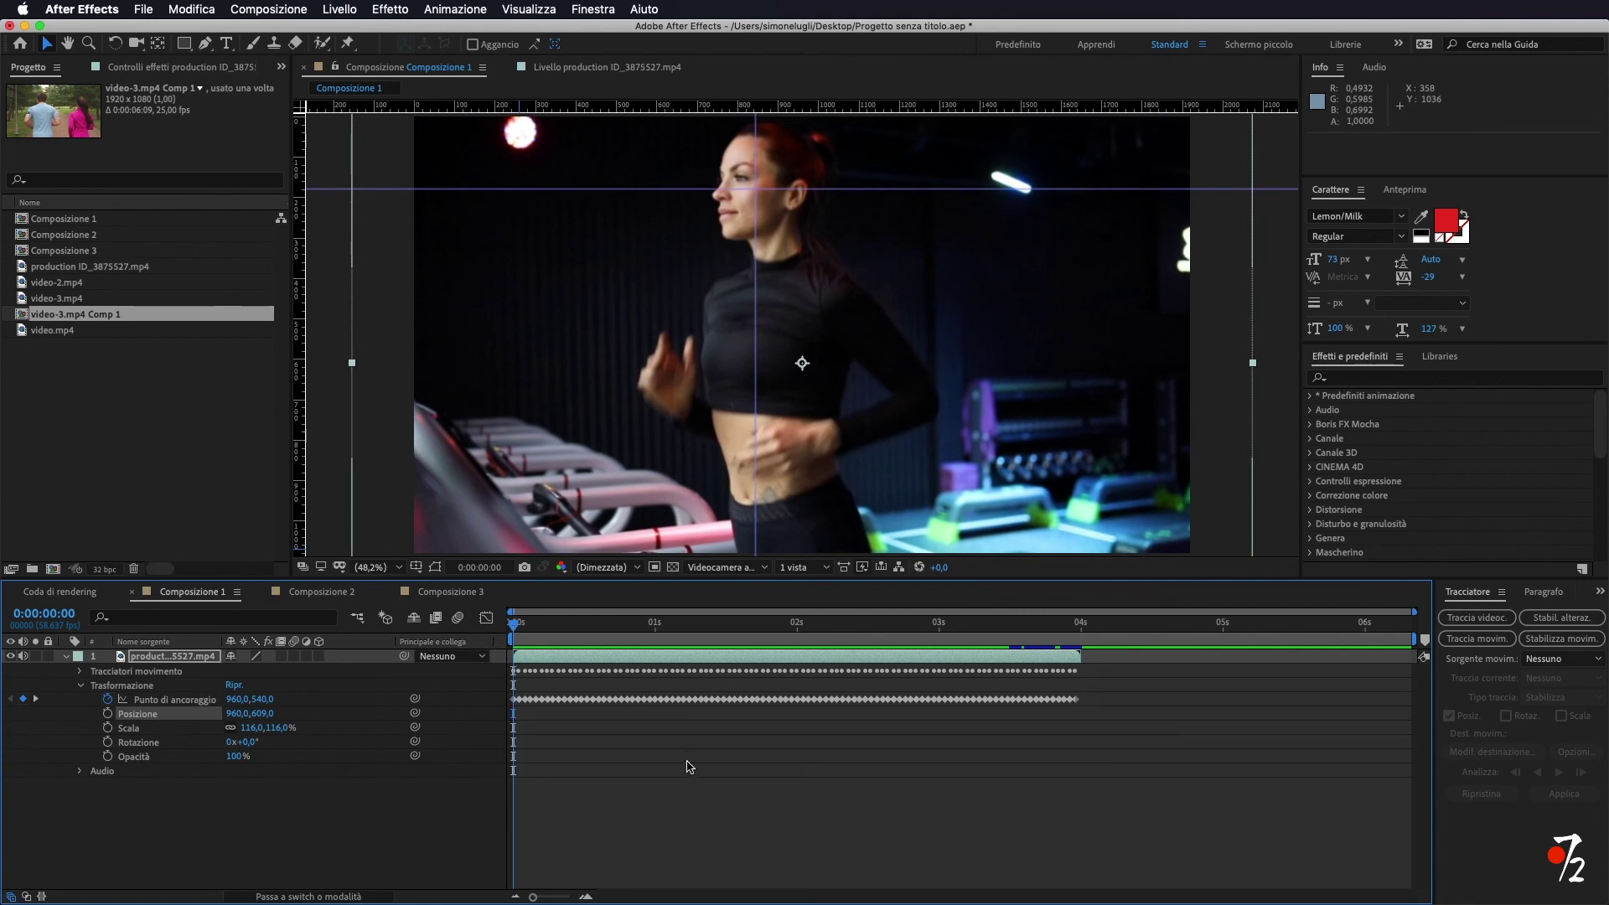